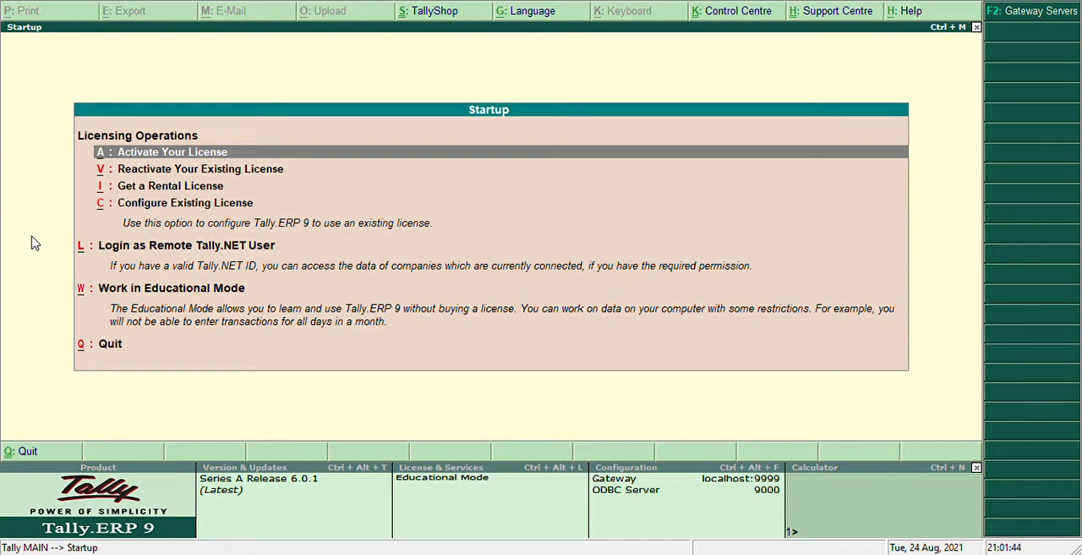
- Choose to work in Educational Mode at startup
{"action": "left_click", "coordinate": [235, 292]}
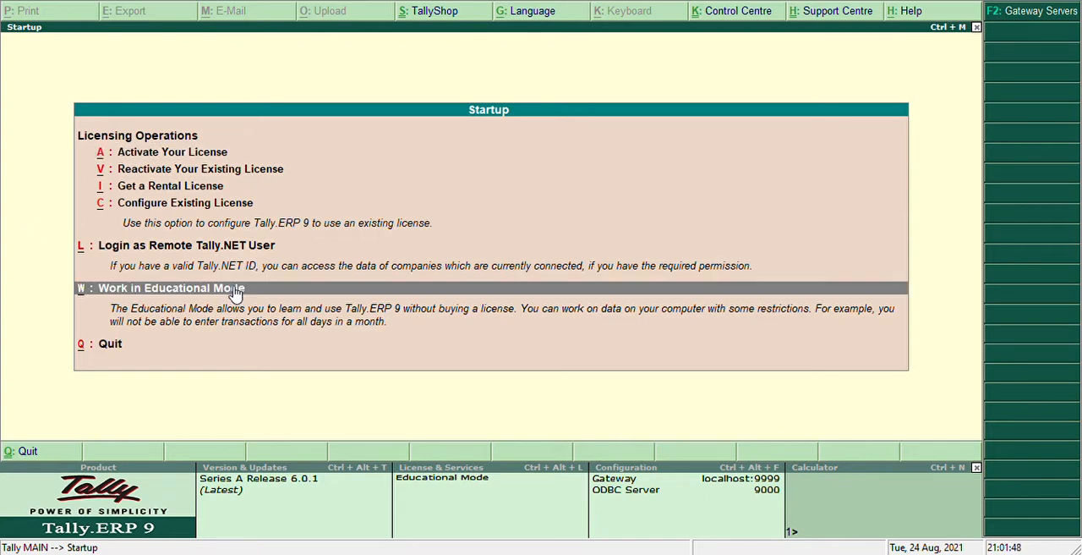
{"action": "left_click", "coordinate": [235, 289]}
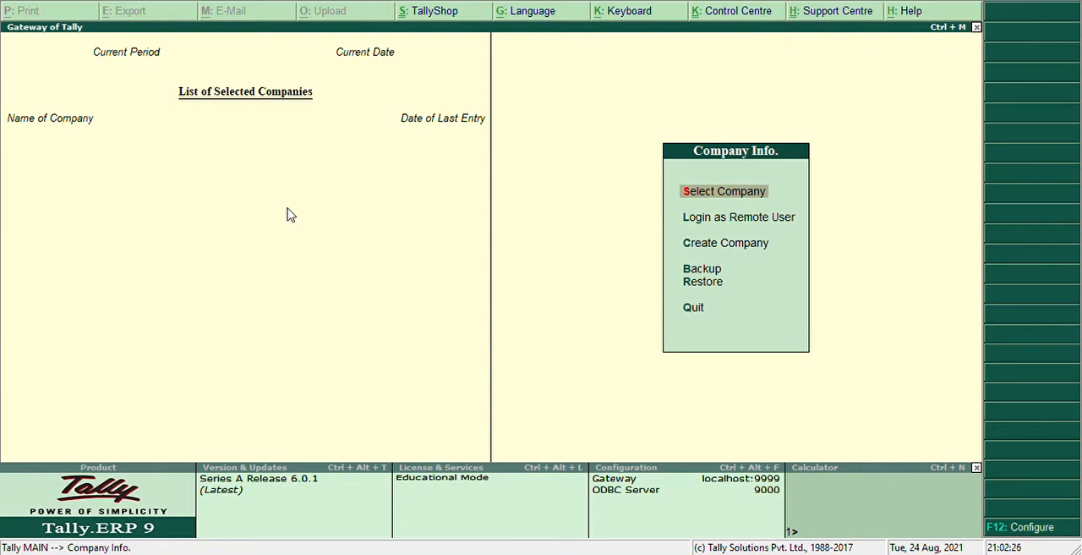
{"action": "left_click", "coordinate": [723, 244]}
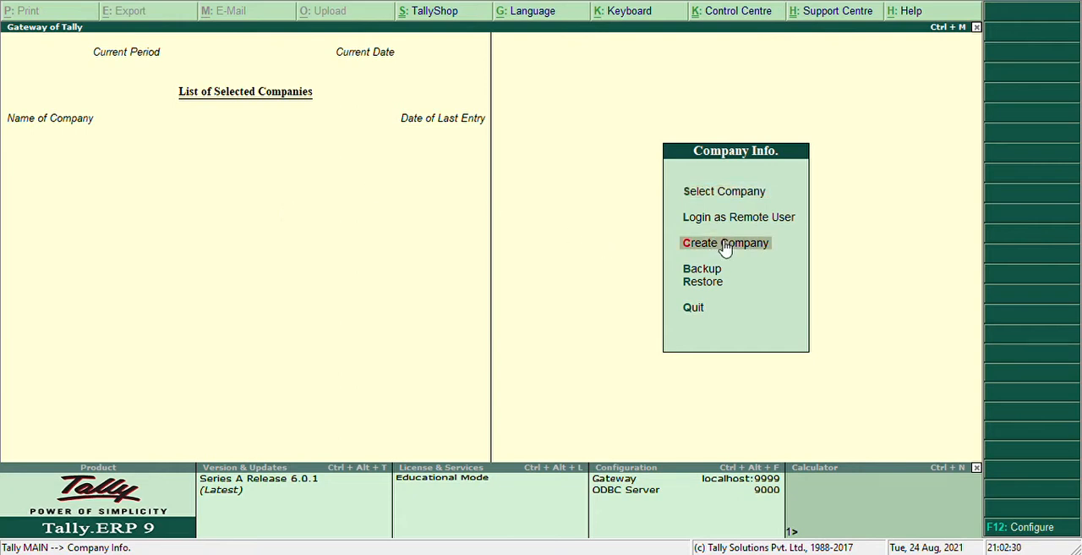
{"action": "left_click", "coordinate": [726, 245]}
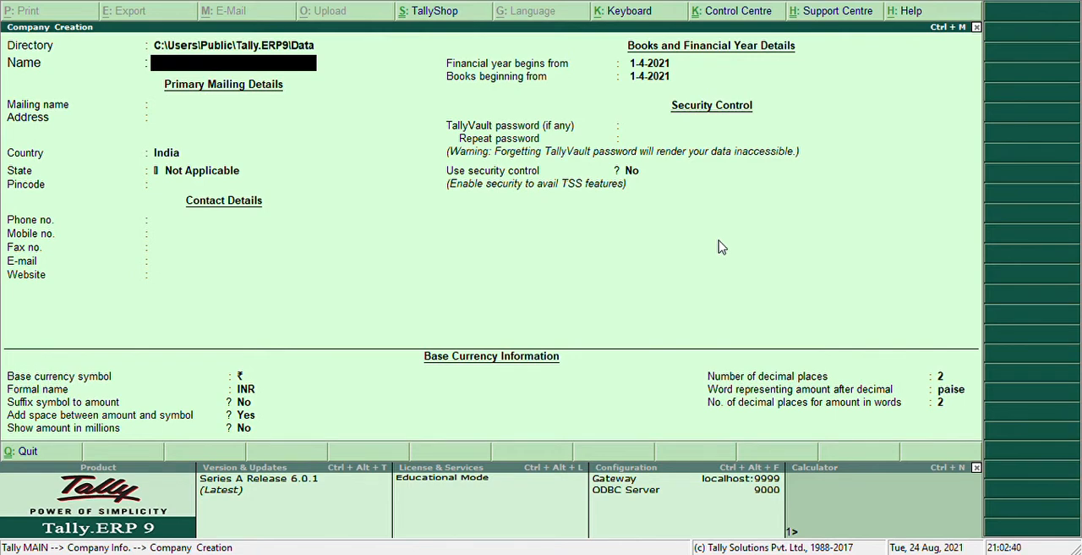
{"action": "type", "text": "Monu Ltd."}
{"action": "key", "text": "Return"}
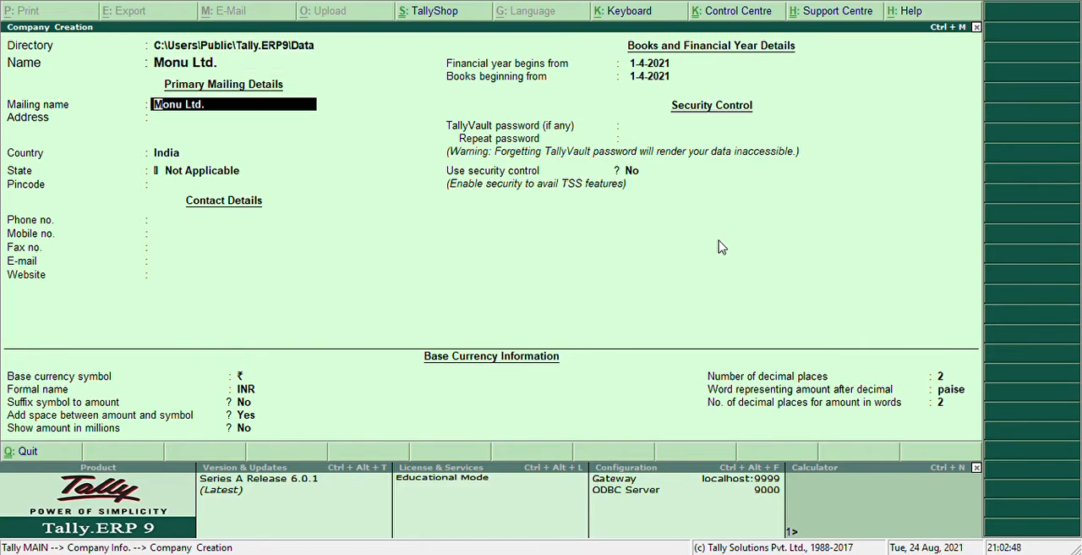
{"action": "key", "text": "Return"}
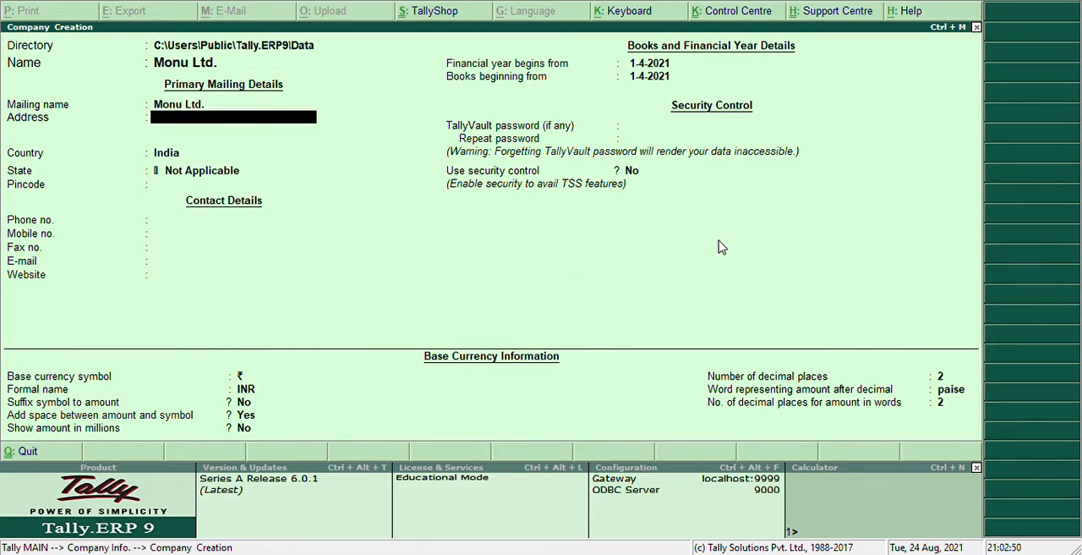
{"action": "type", "text": "Rohini"}
{"action": "key", "text": "Return"}
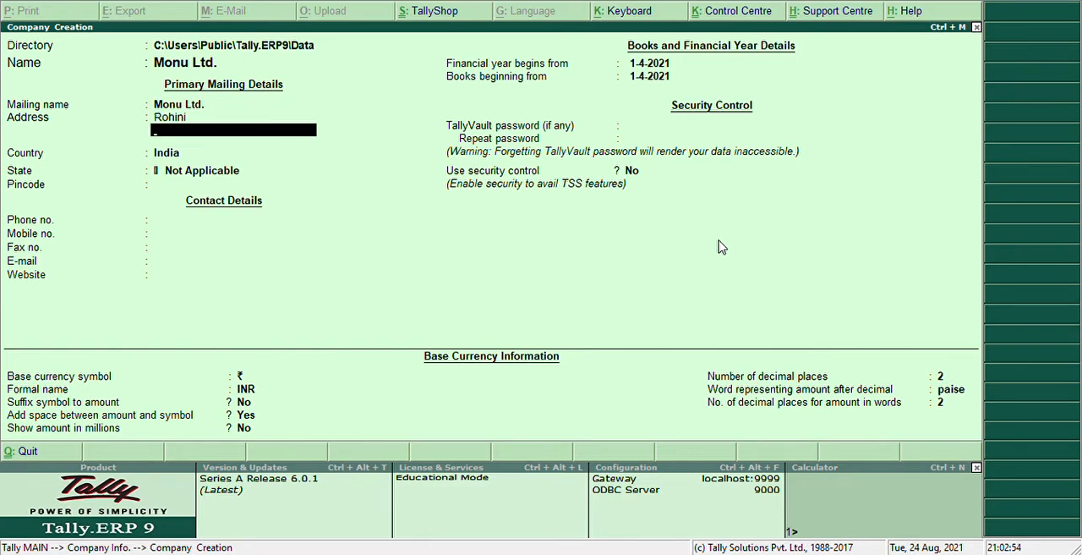
{"action": "key", "text": "Return"}
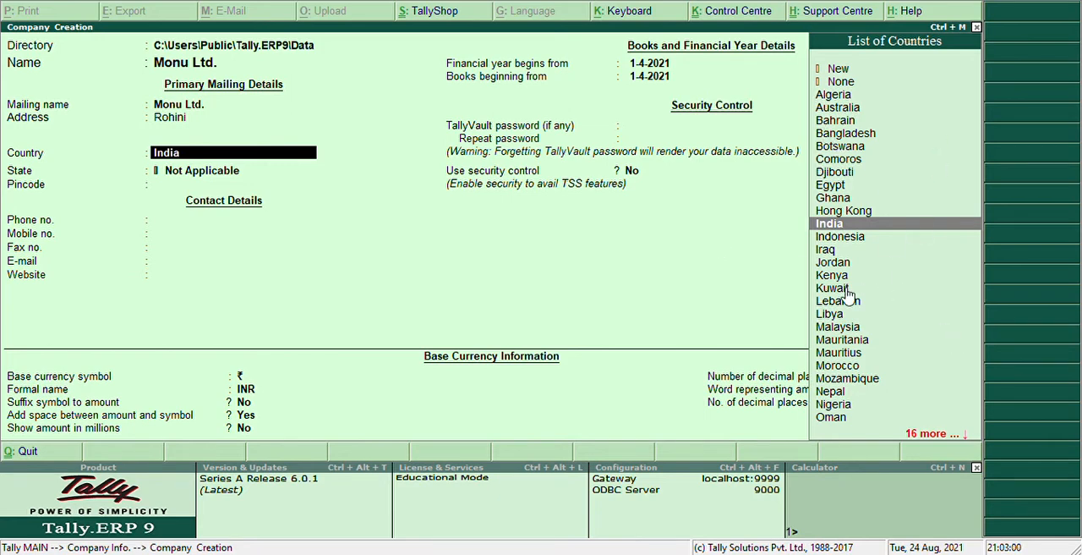
{"action": "key", "text": "Return"}
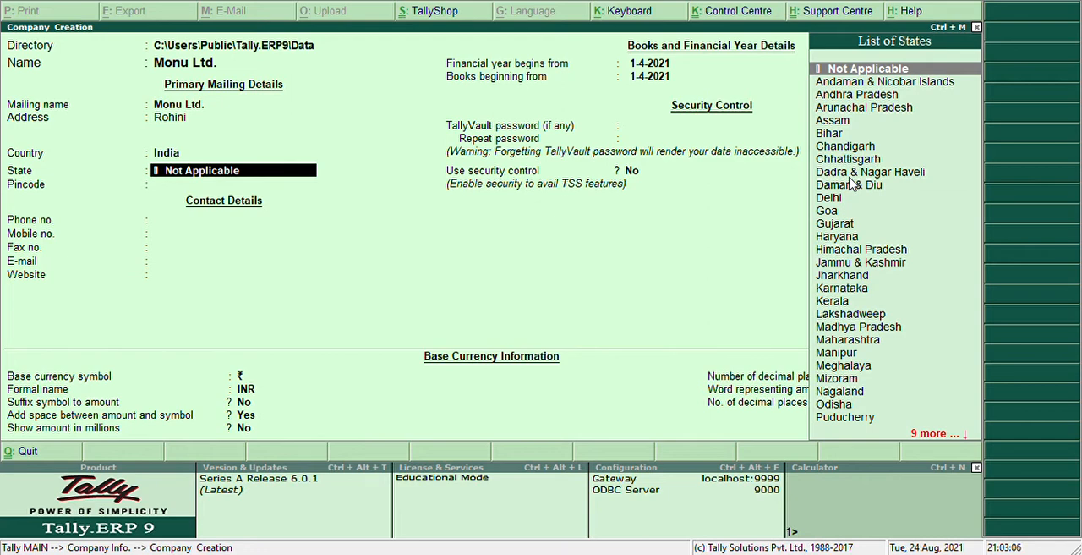
{"action": "type", "text": "De"}
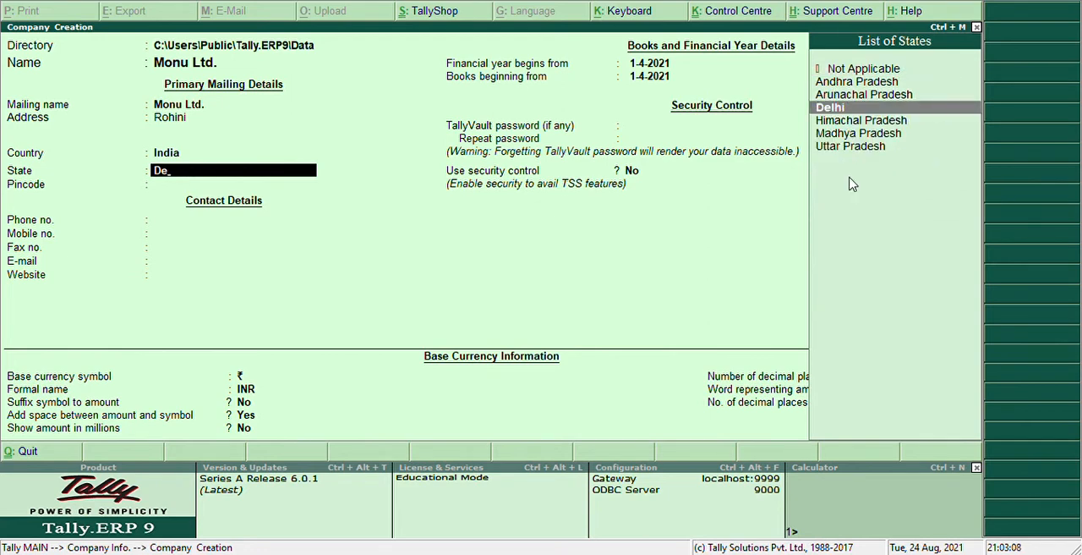
{"action": "key", "text": "Return"}
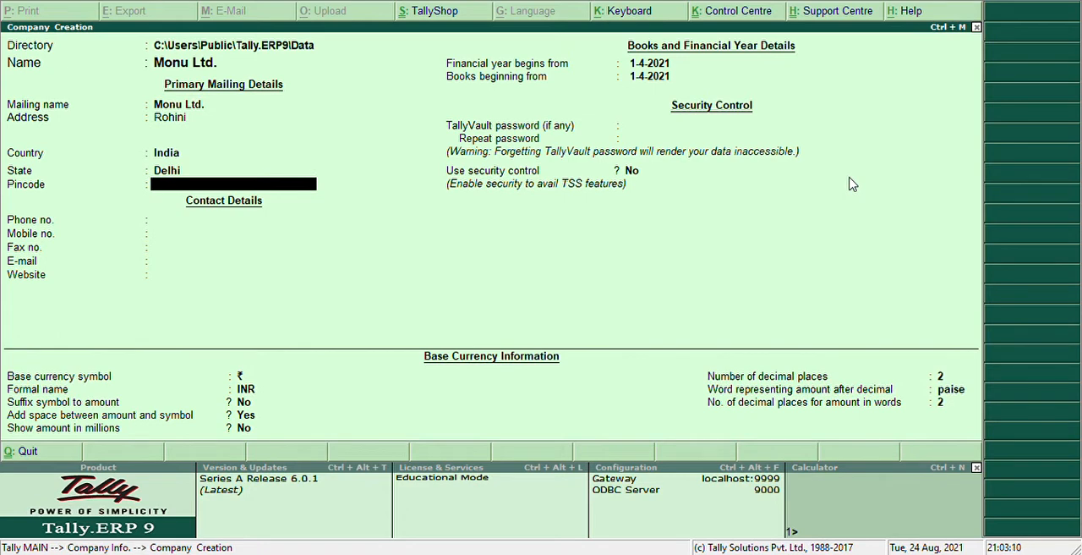
{"action": "type", "text": "110085"}
{"action": "key", "text": "Return"}
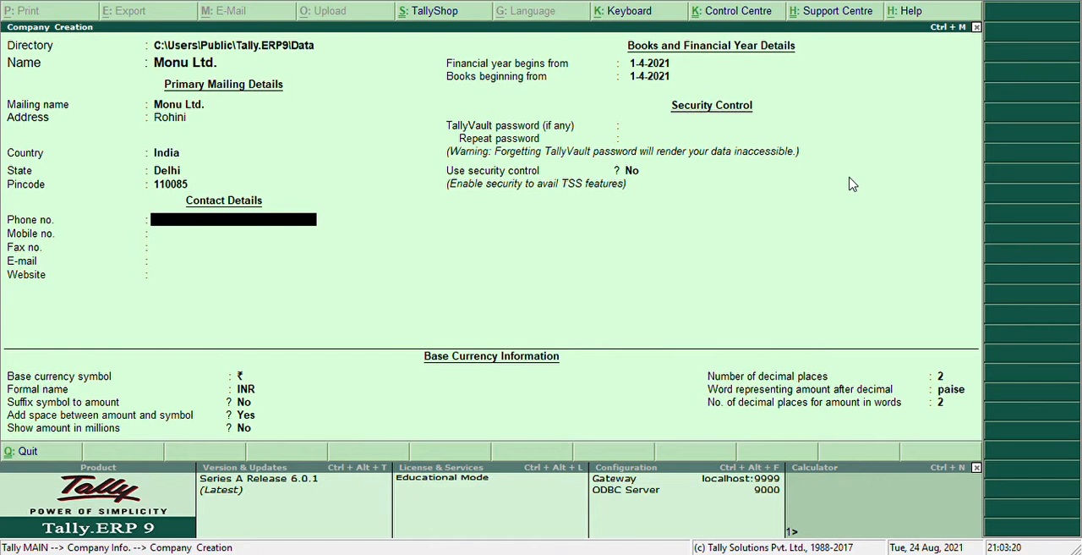
{"action": "key", "text": "Return"}
{"action": "key", "text": "Return"}
{"action": "key", "text": "Return"}
{"action": "key", "text": "Return"}
{"action": "key", "text": "Return"}
{"action": "key", "text": "Return"}
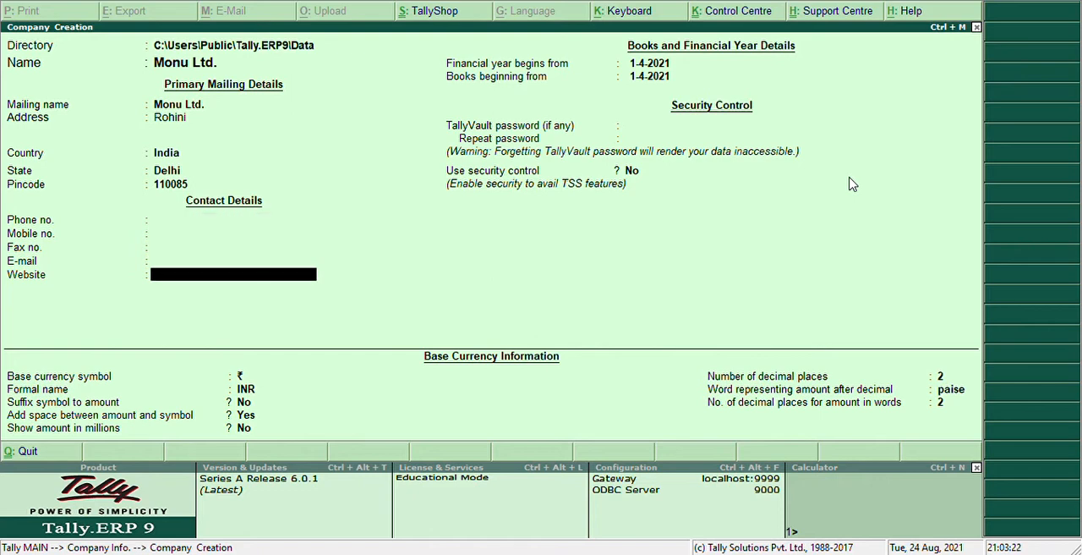
{"action": "key", "text": "Return"}
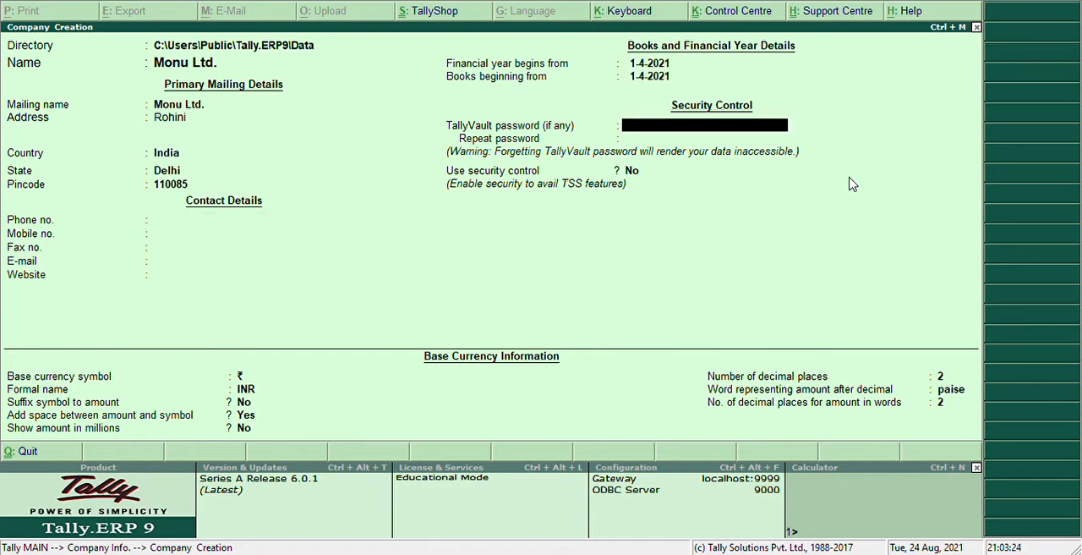
{"action": "key", "text": "Escape"}
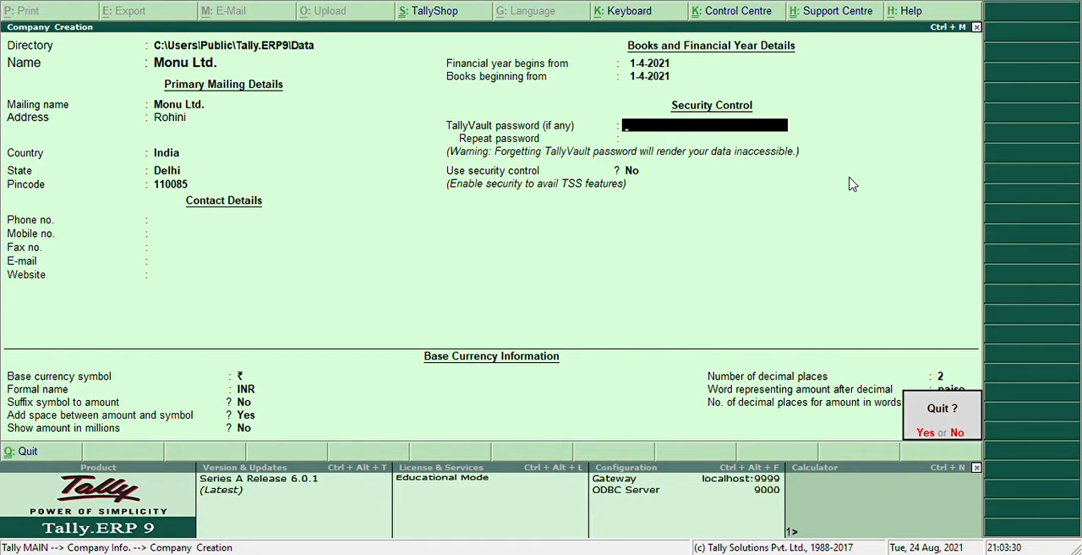
{"action": "left_click", "coordinate": [922, 435]}
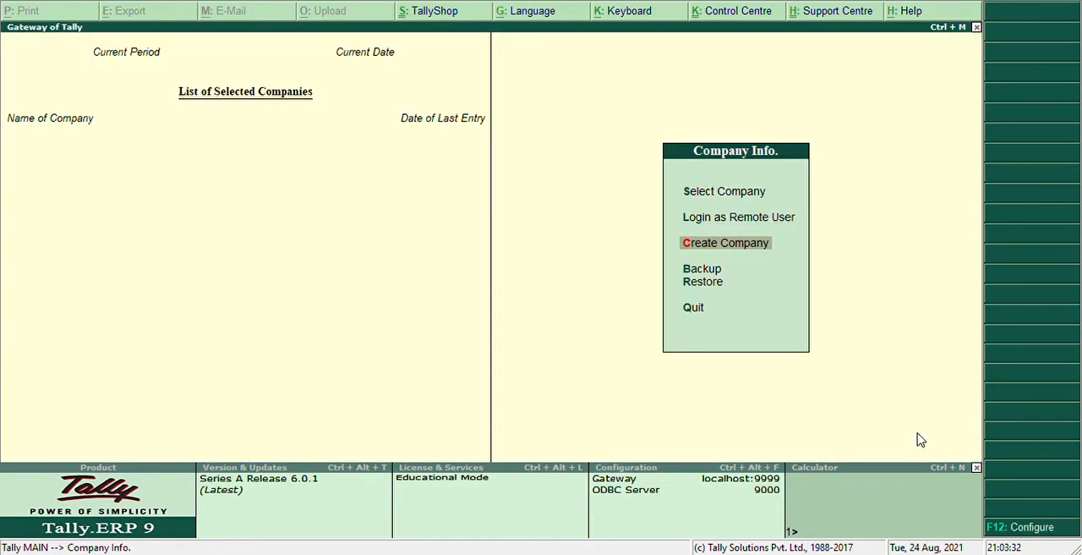
- Start creating a company and enter Monu Ltd as its name
{"action": "left_click", "coordinate": [748, 249]}
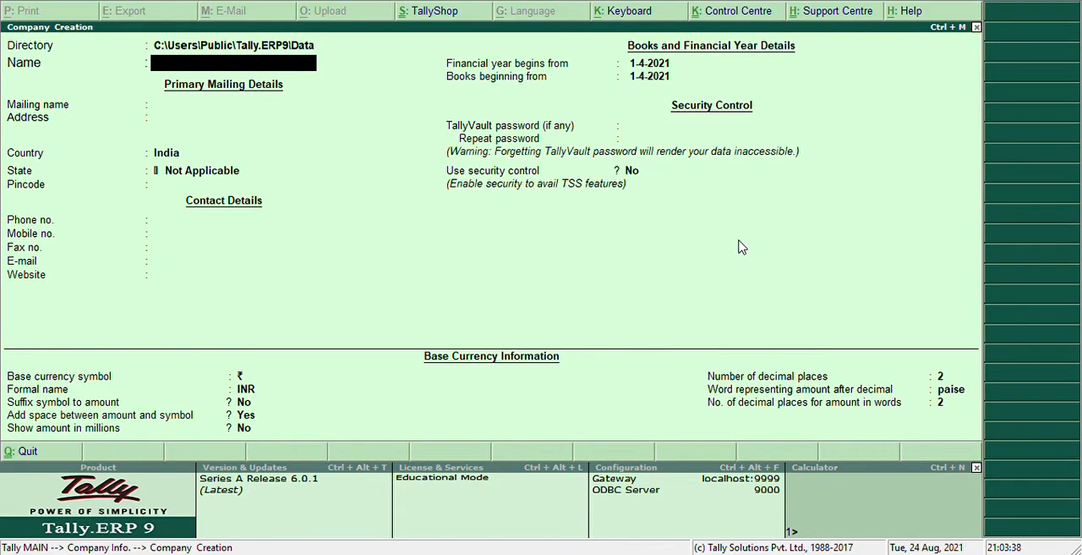
{"action": "type", "text": "Monu Ltd"}
{"action": "key", "text": "Return"}
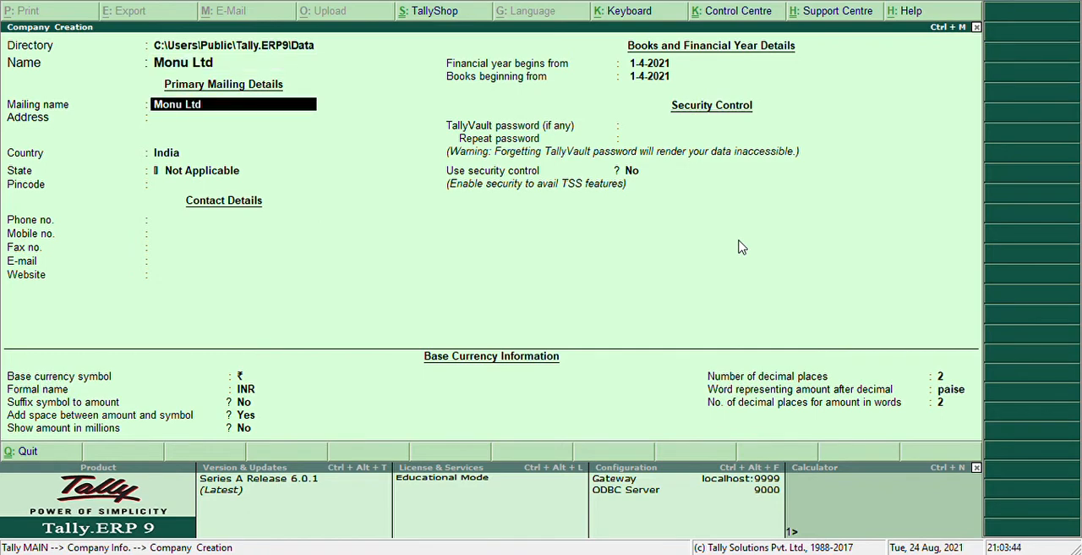
- Keep the default mailing name, country India and state Not Applicable, leaving the address, pincode and contact details blank
{"action": "key", "text": "Return"}
{"action": "key", "text": "Return"}
{"action": "key", "text": "Return"}
{"action": "key", "text": "Return"}
{"action": "key", "text": "Return"}
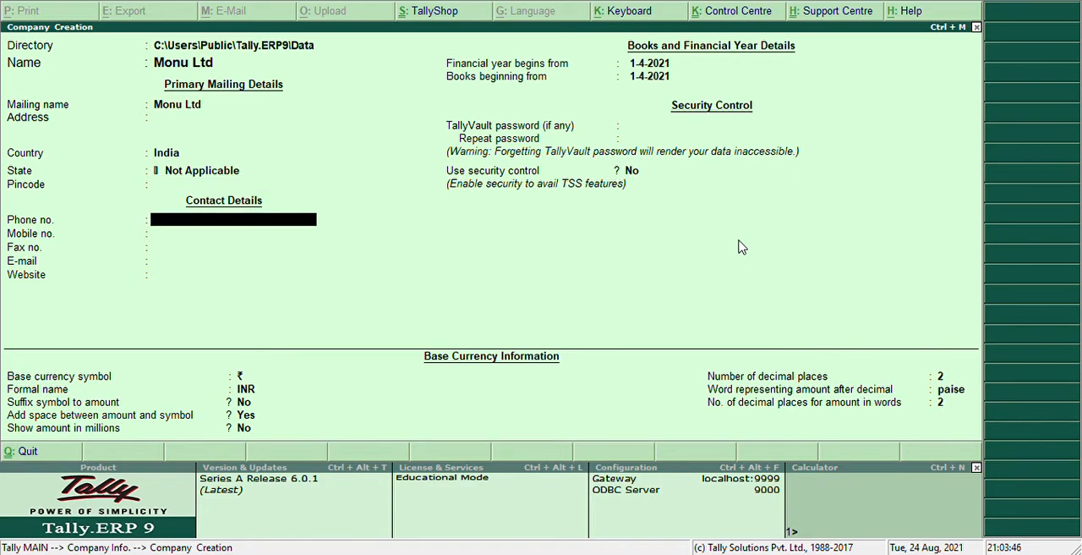
{"action": "key", "text": "Return"}
{"action": "key", "text": "Return"}
{"action": "key", "text": "Return"}
{"action": "key", "text": "Return"}
{"action": "key", "text": "Return"}
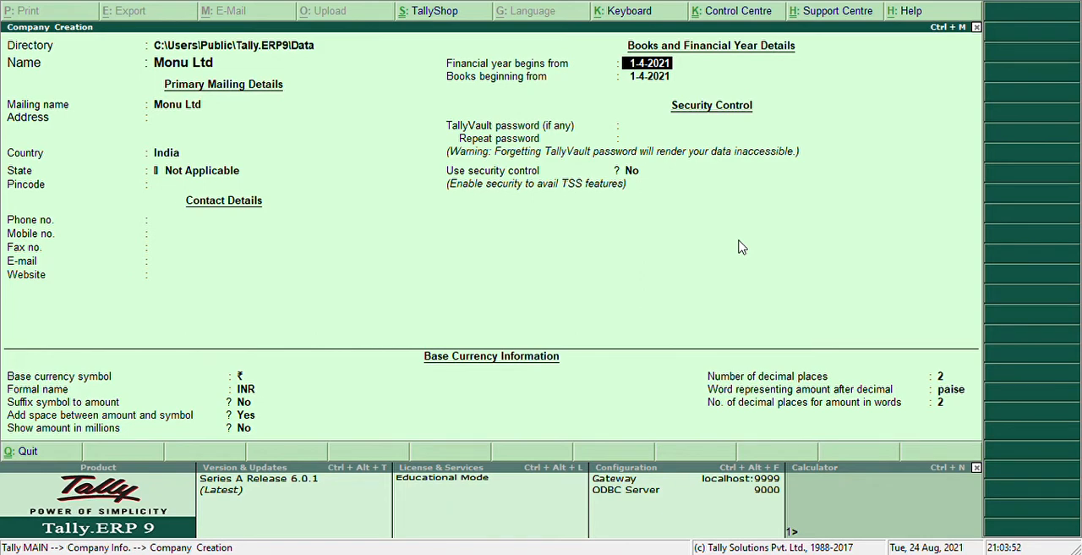
- Keep the 1-4-2021 start dates, no security control and the default INR currency settings, and accept the company creation
{"action": "key", "text": "Return"}
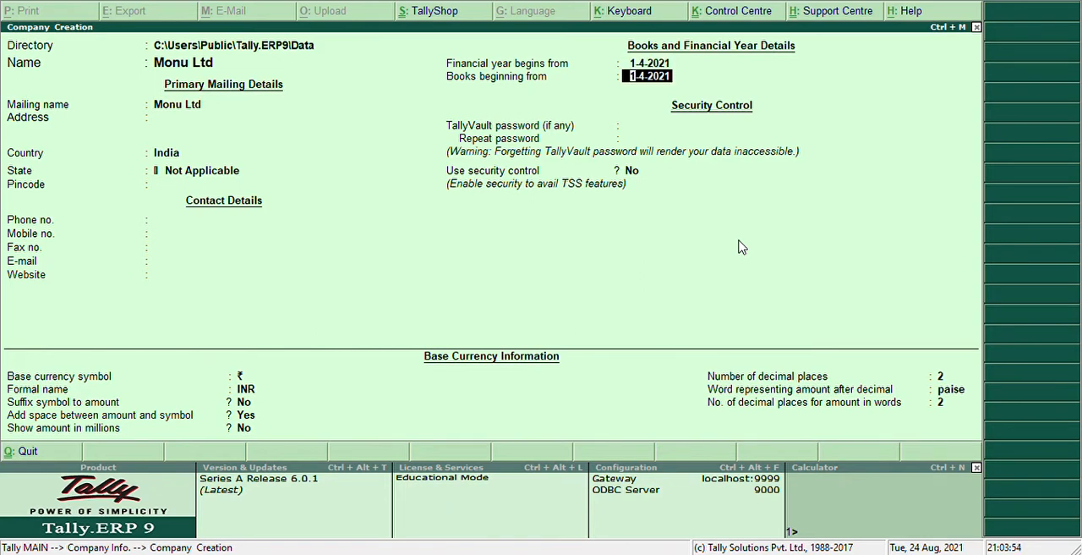
{"action": "key", "text": "Return"}
{"action": "key", "text": "Return"}
{"action": "key", "text": "Return"}
{"action": "key", "text": "Return"}
{"action": "key", "text": "Return"}
{"action": "key", "text": "Return"}
{"action": "key", "text": "Return"}
{"action": "key", "text": "Return"}
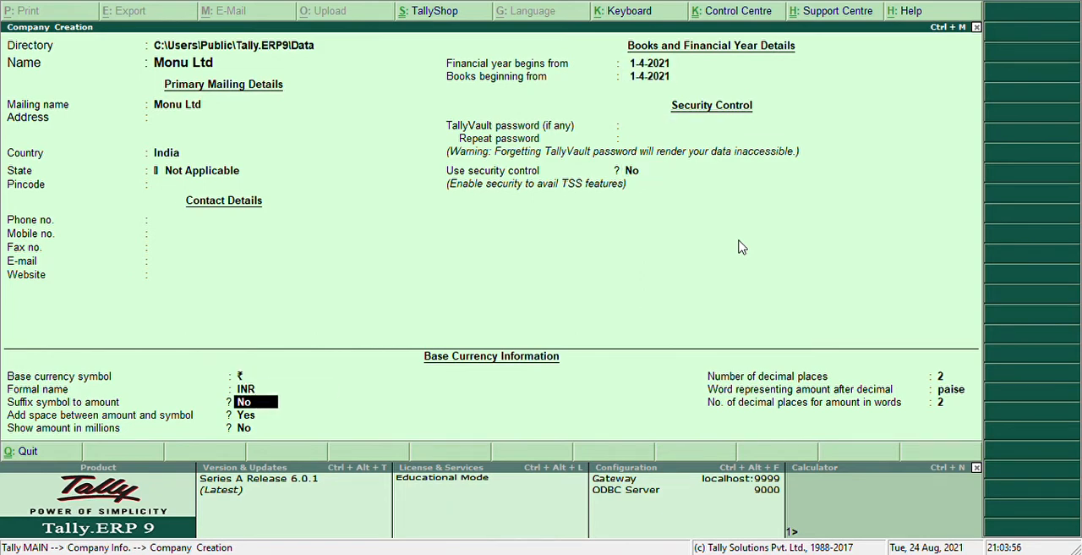
{"action": "key", "text": "Return"}
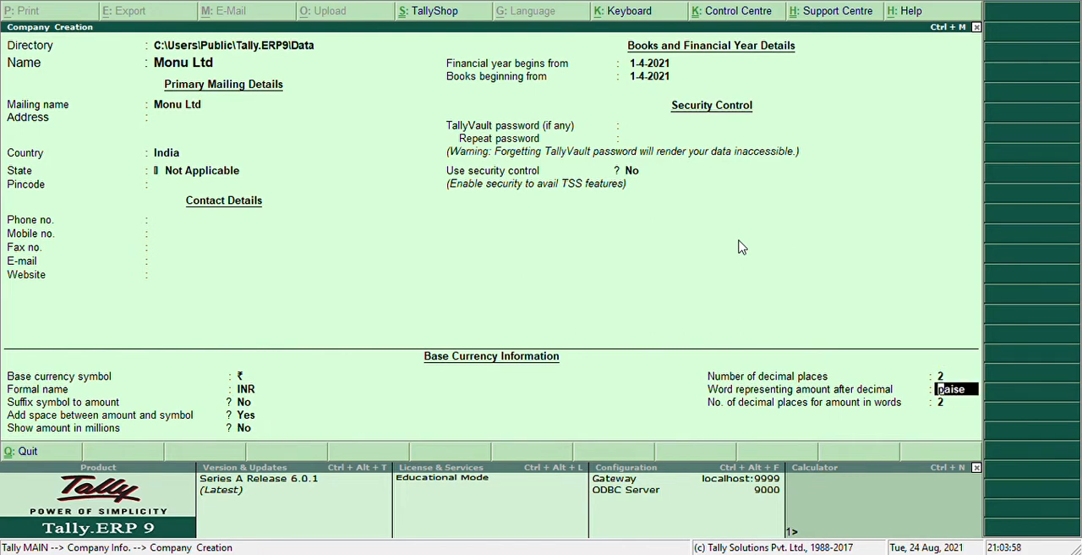
{"action": "key", "text": "Return"}
{"action": "key", "text": "Return"}
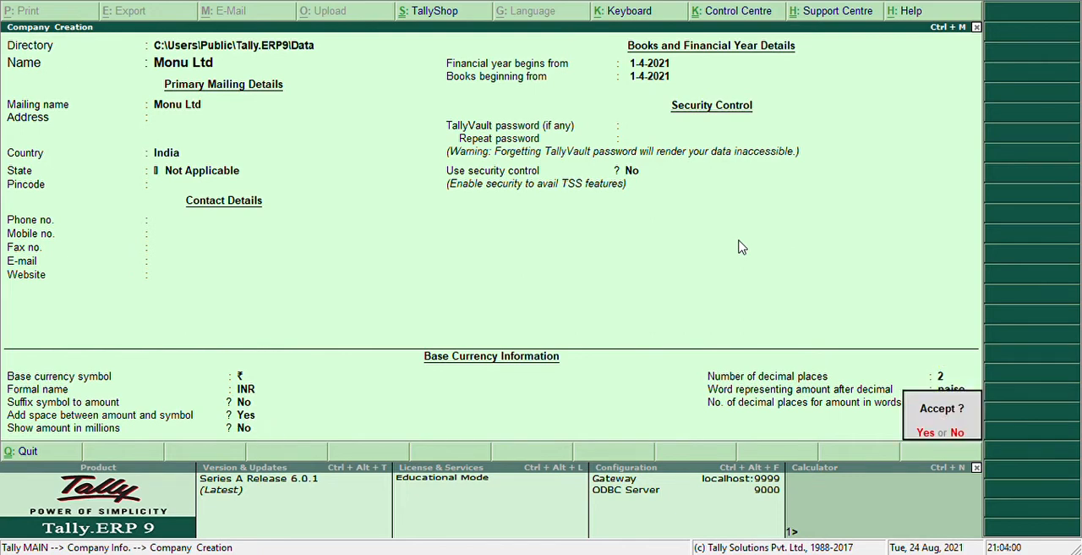
{"action": "key", "text": "Return"}
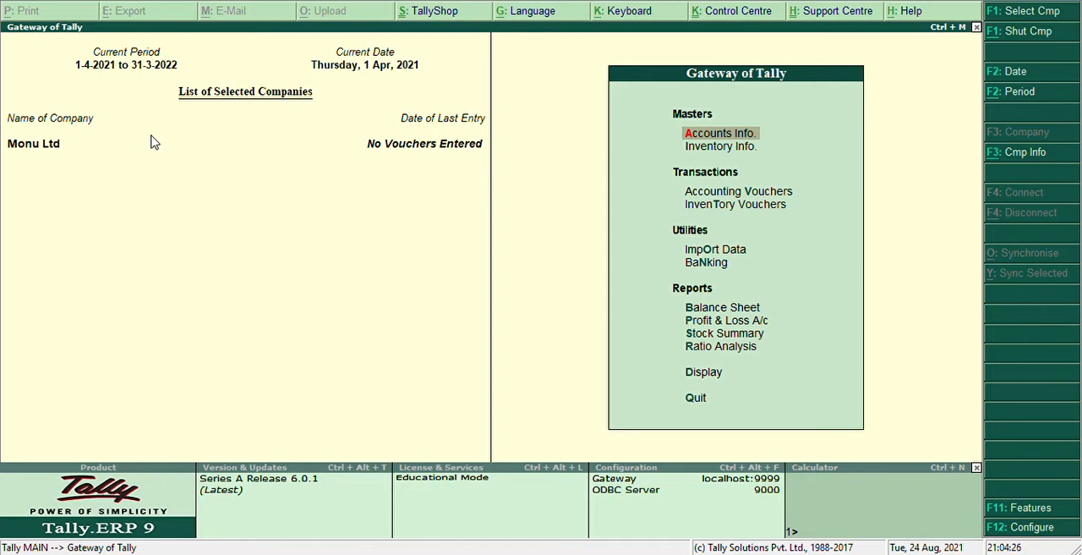
- Open the Inventory Info masters for Monu Ltd
{"action": "key", "text": "Down"}
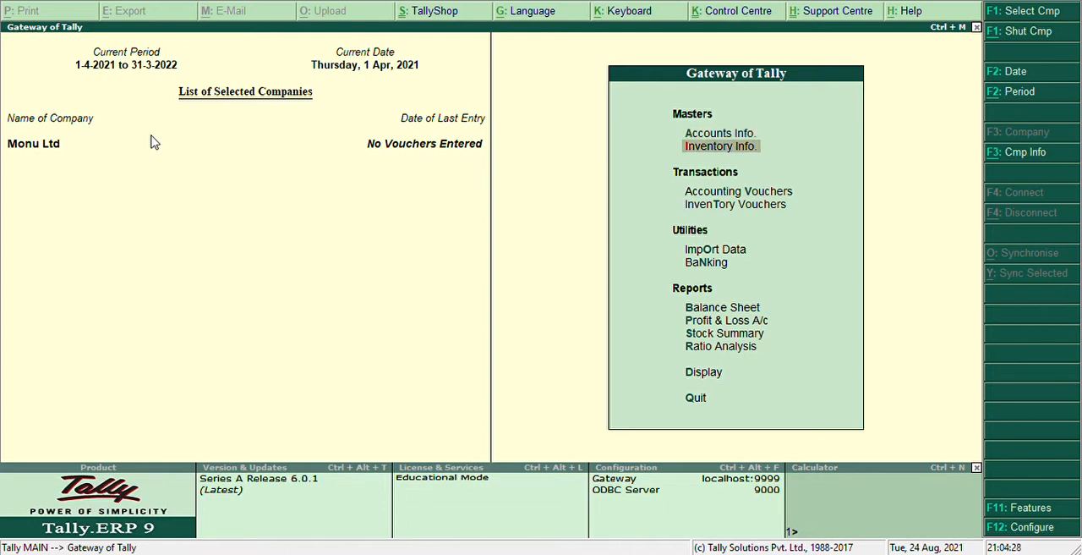
{"action": "key", "text": "Return"}
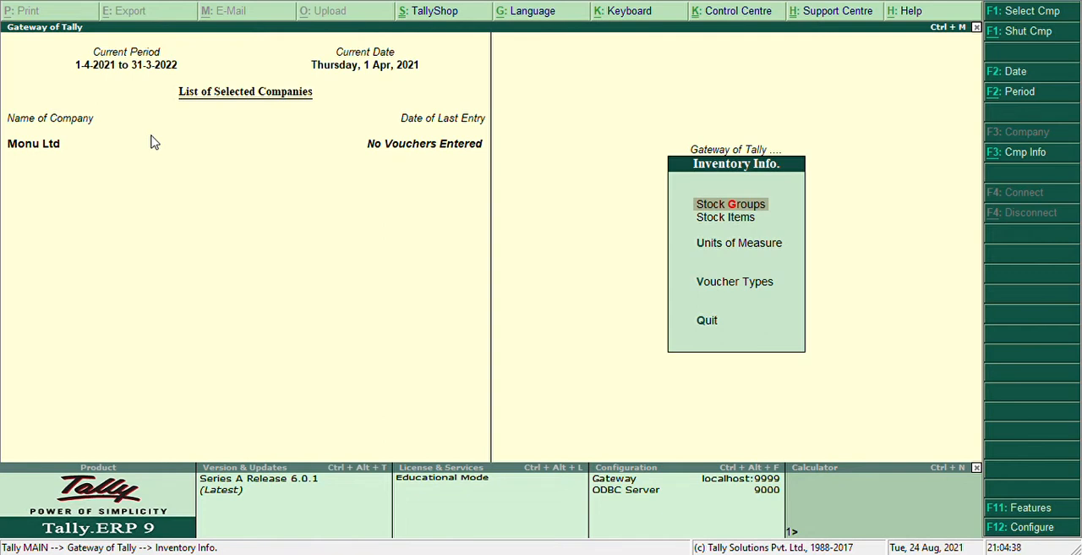
{"action": "key", "text": "Down"}
{"action": "key", "text": "Down"}
{"action": "key", "text": "Up"}
{"action": "key", "text": "Up"}
- Enable Goods and Services Tax in the company's Statutory & Taxation features and choose to set its GST details
{"action": "key", "text": "F11"}
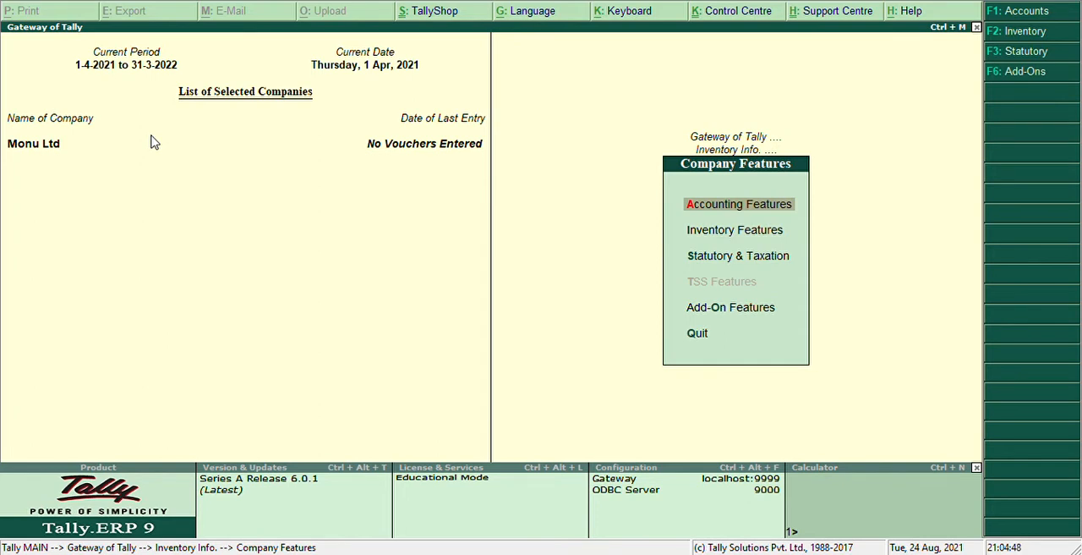
{"action": "key", "text": "Down"}
{"action": "key", "text": "Down"}
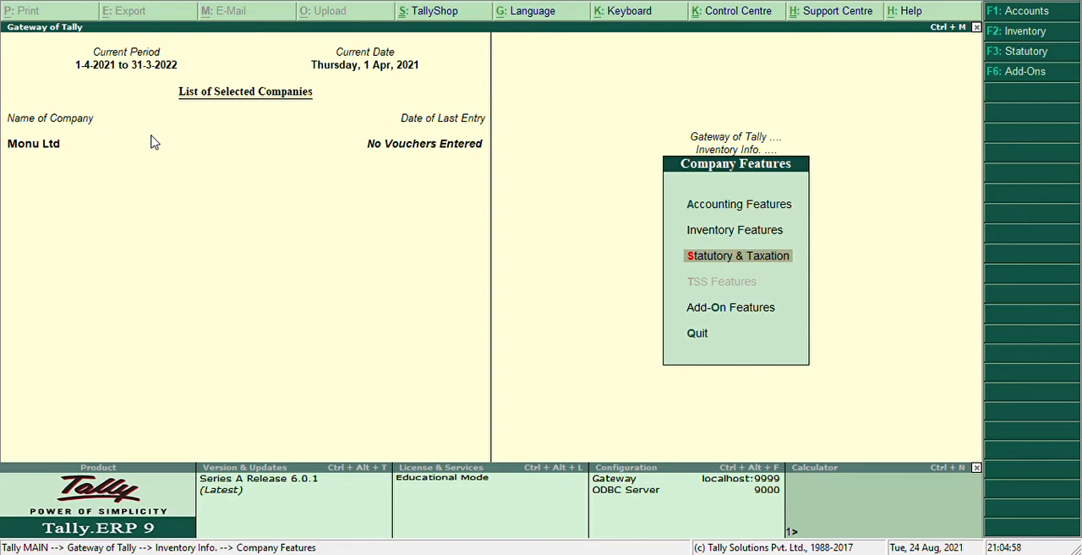
{"action": "key", "text": "Return"}
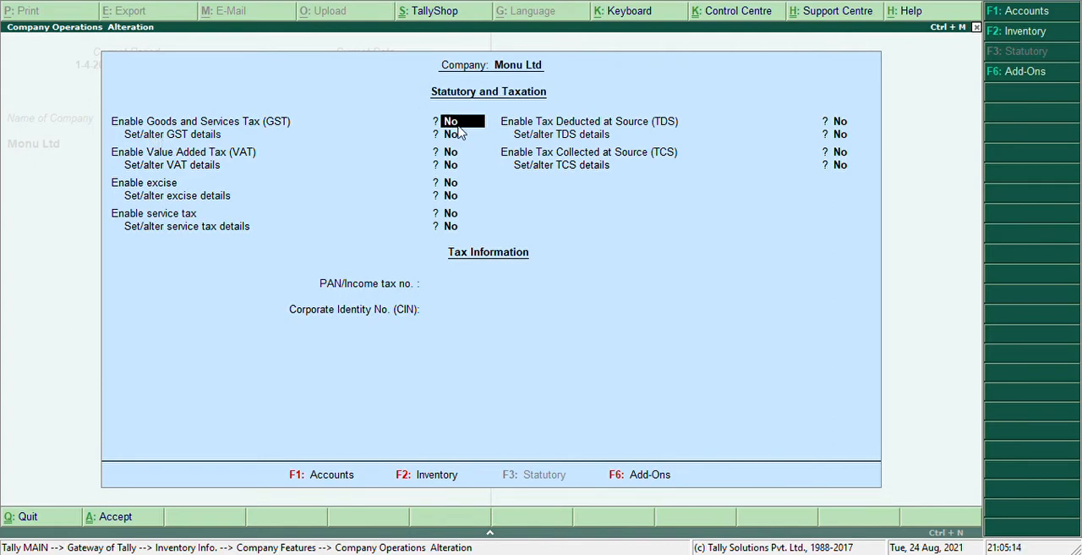
{"action": "type", "text": "y"}
{"action": "key", "text": "Return"}
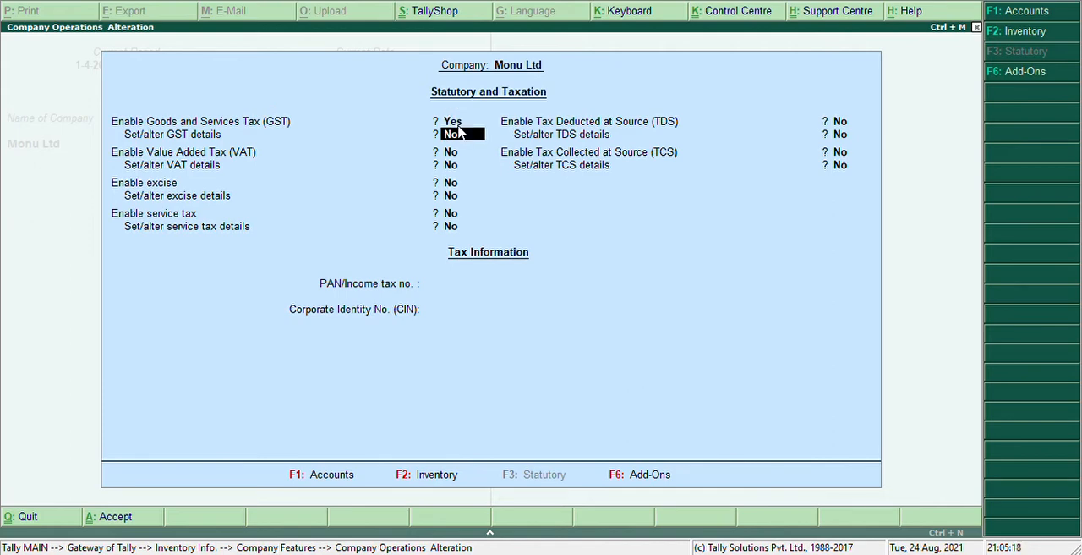
{"action": "type", "text": "y"}
{"action": "key", "text": "Return"}
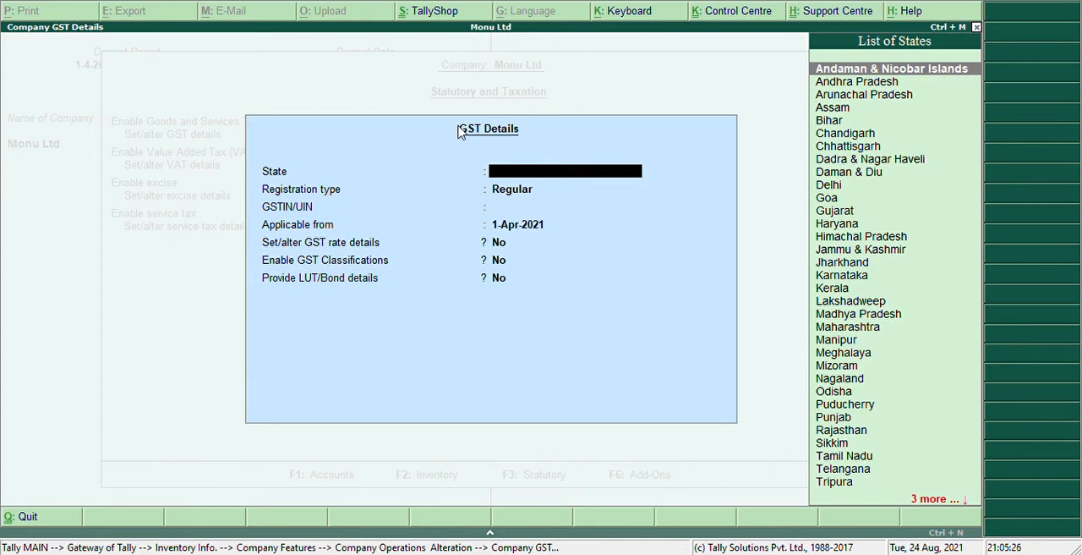
- Set the GST state to Delhi, keep the Regular registration type and begin the GSTIN/UIN with state code 07
{"action": "type", "text": "De"}
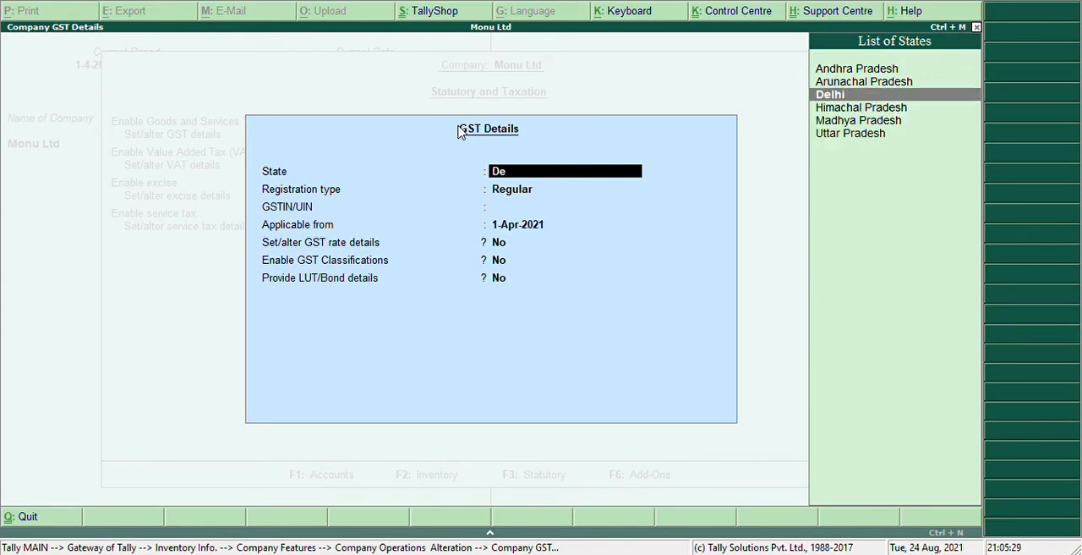
{"action": "key", "text": "Return"}
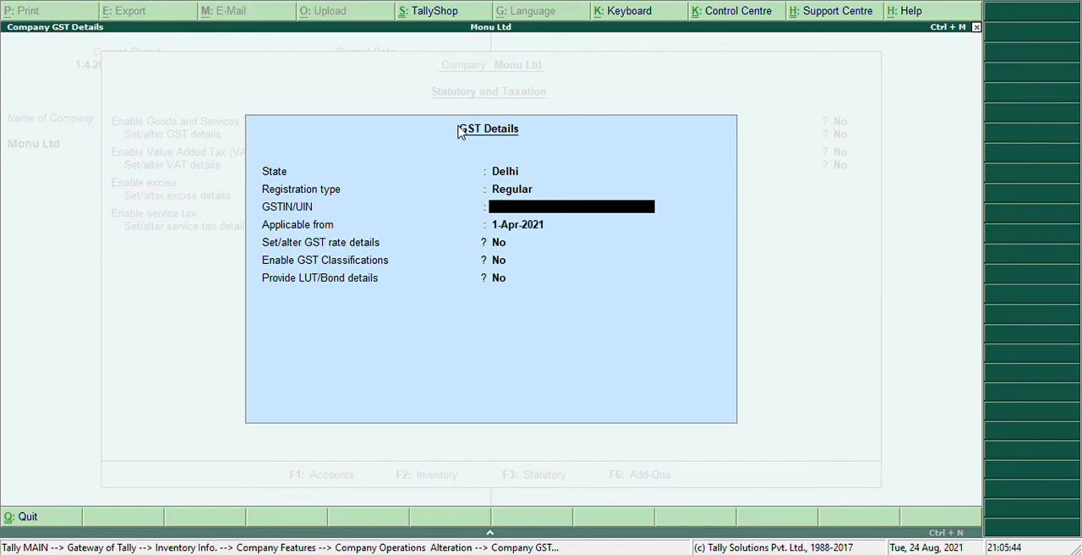
{"action": "type", "text": "07MMBVFGH"}
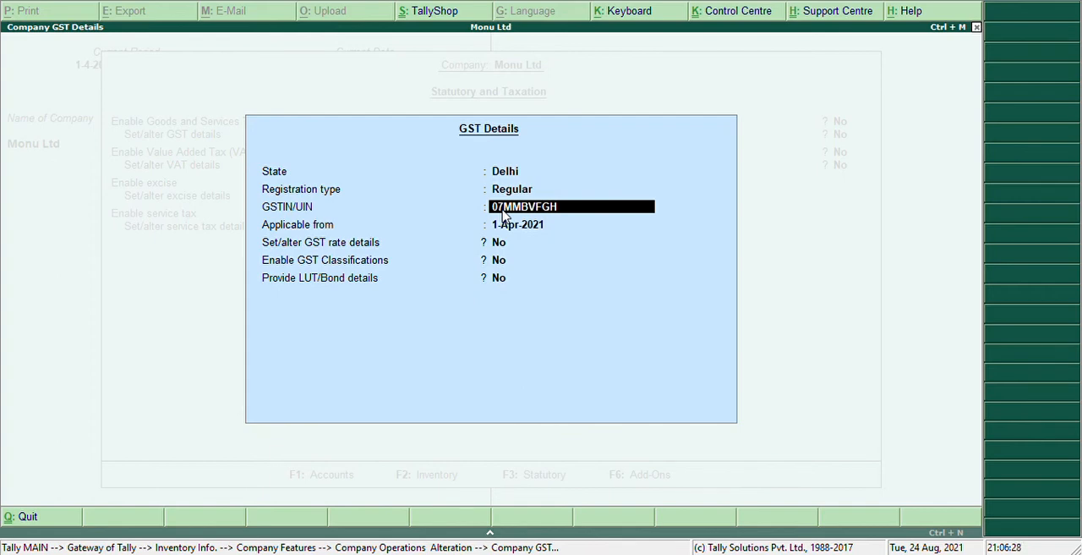
{"action": "key", "text": "Return"}
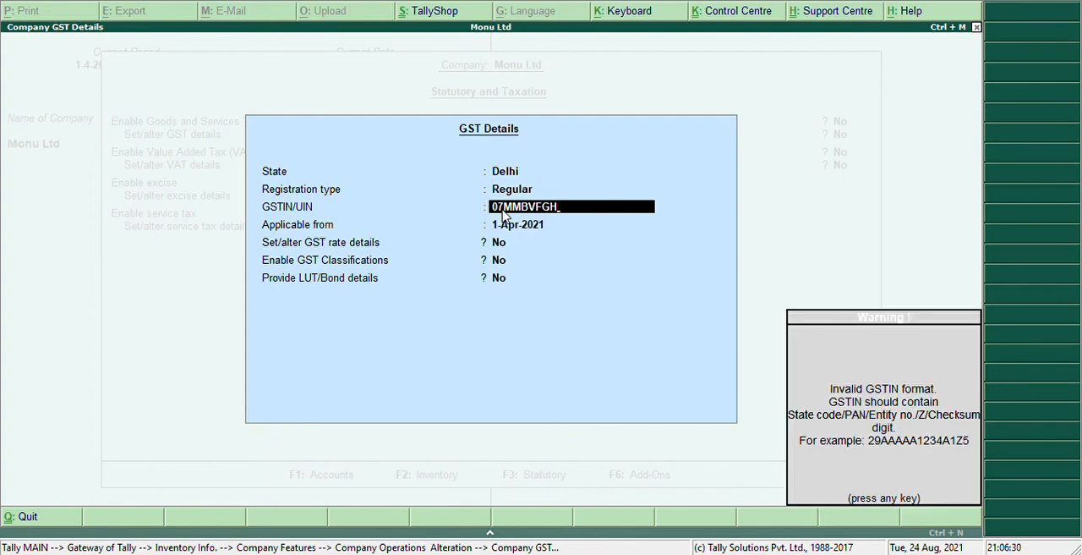
{"action": "key", "text": "Return"}
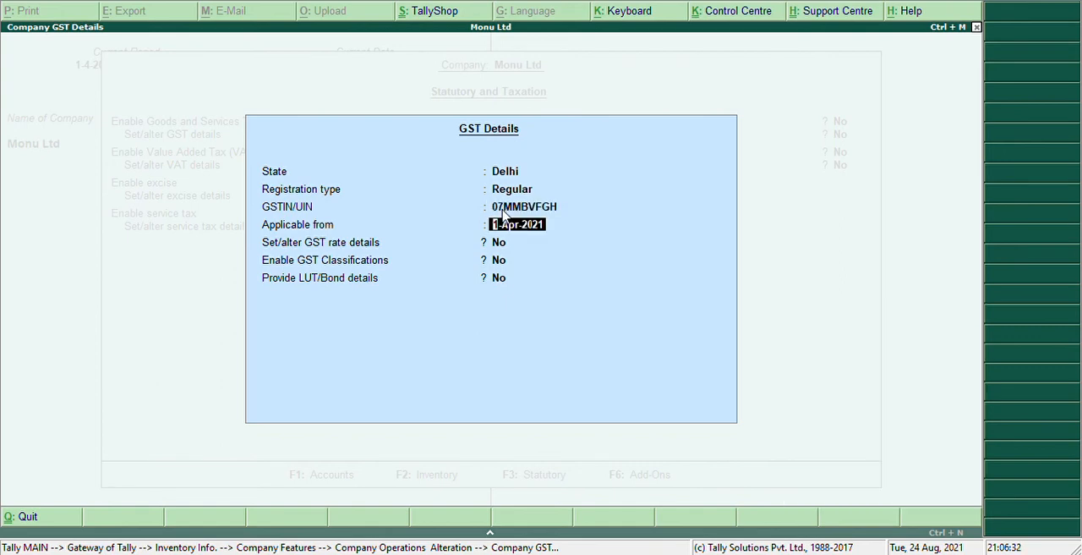
{"action": "key", "text": "Return"}
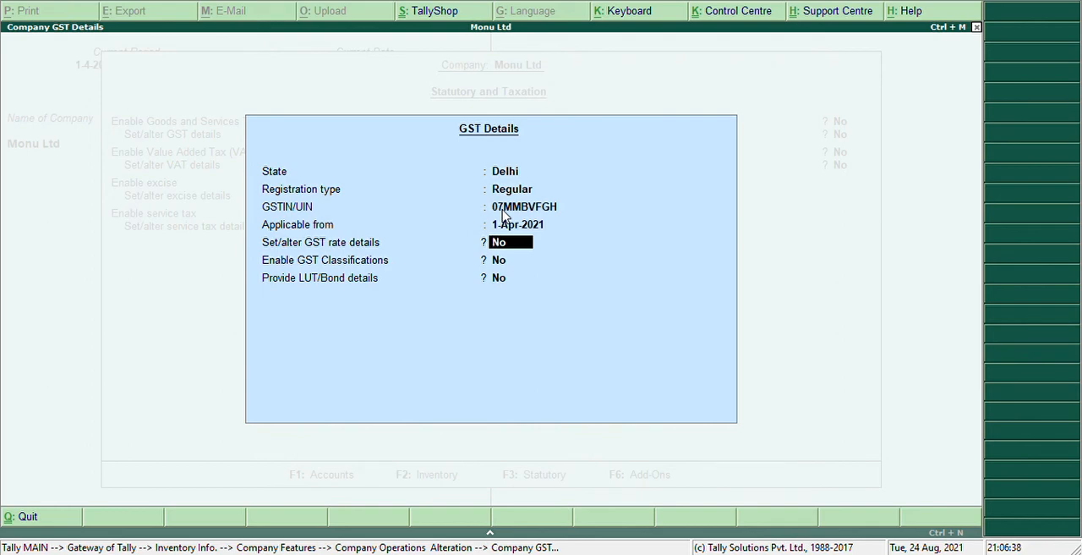
{"action": "key", "text": "Up"}
{"action": "key", "text": "Up"}
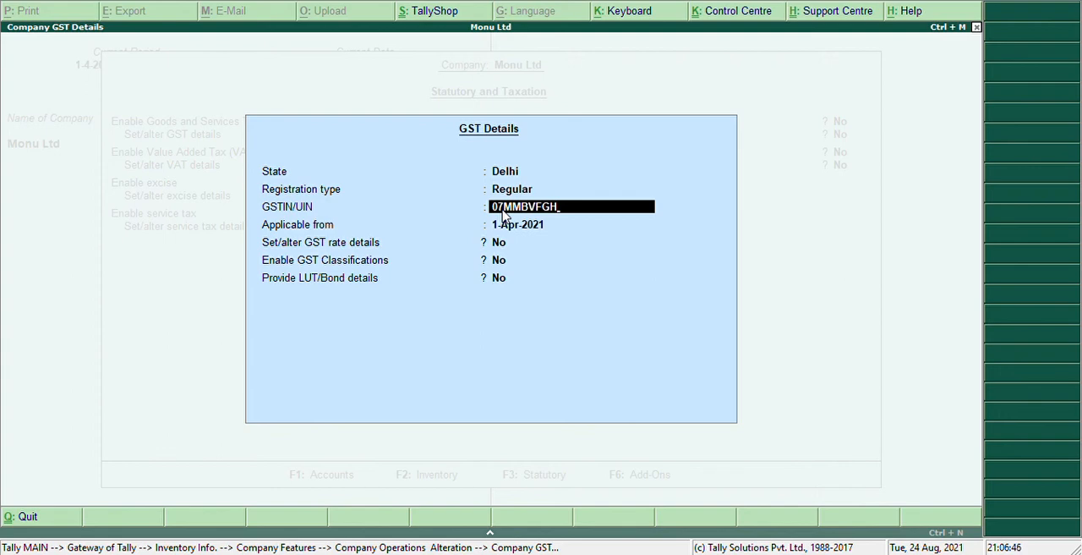
{"action": "type", "text": "R1487"}
{"action": "key", "text": "Return"}
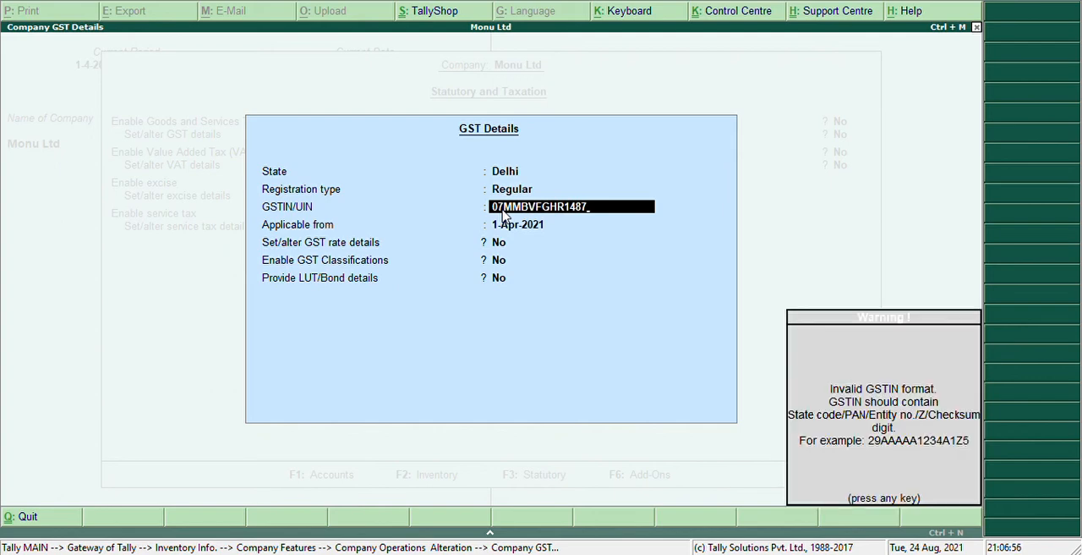
{"action": "key", "text": "Return"}
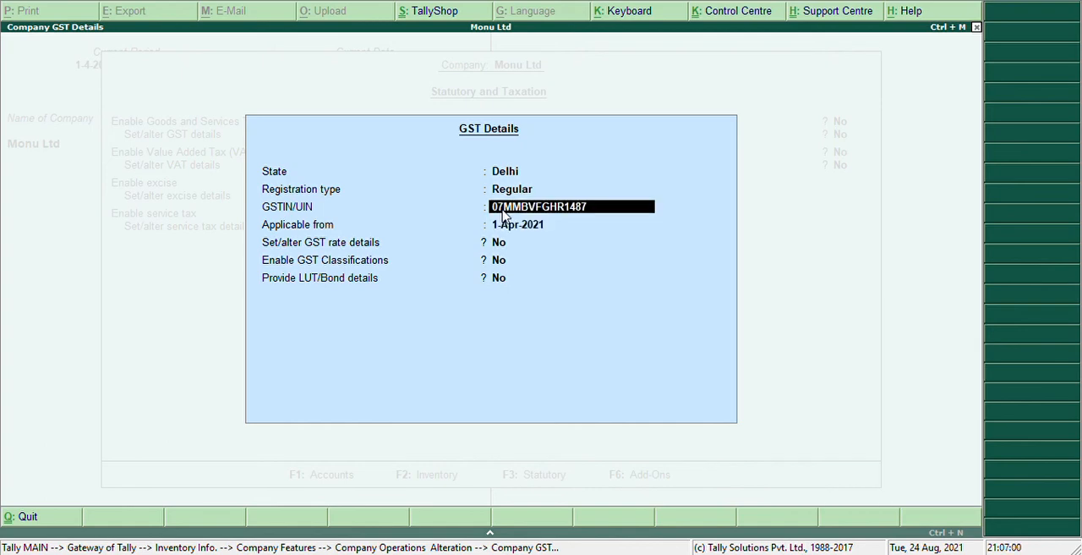
{"action": "key", "text": "End"}
{"action": "key", "text": "BackSpace"}
{"action": "key", "text": "BackSpace"}
{"action": "key", "text": "BackSpace"}
{"action": "key", "text": "BackSpace"}
{"action": "key", "text": "BackSpace"}
{"action": "key", "text": "BackSpace"}
{"action": "key", "text": "BackSpace"}
{"action": "key", "text": "BackSpace"}
{"action": "key", "text": "BackSpace"}
{"action": "key", "text": "BackSpace"}
{"action": "key", "text": "BackSpace"}
{"action": "key", "text": "BackSpace"}
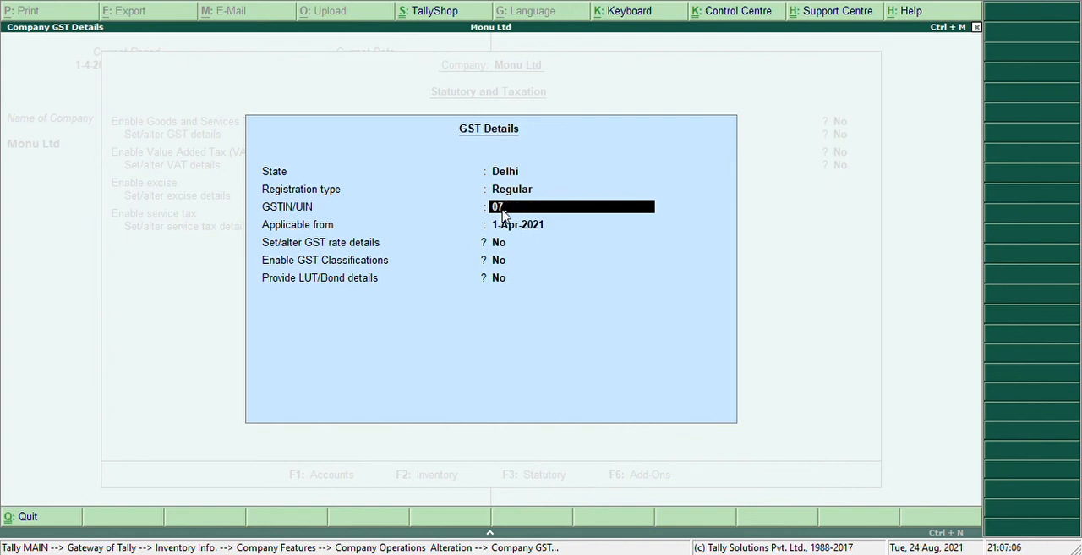
- Complete the company's GSTIN/UIN after the state code with the remaining characters of a validly formatted registration number
{"action": "type", "text": "ARTTR1487R"}
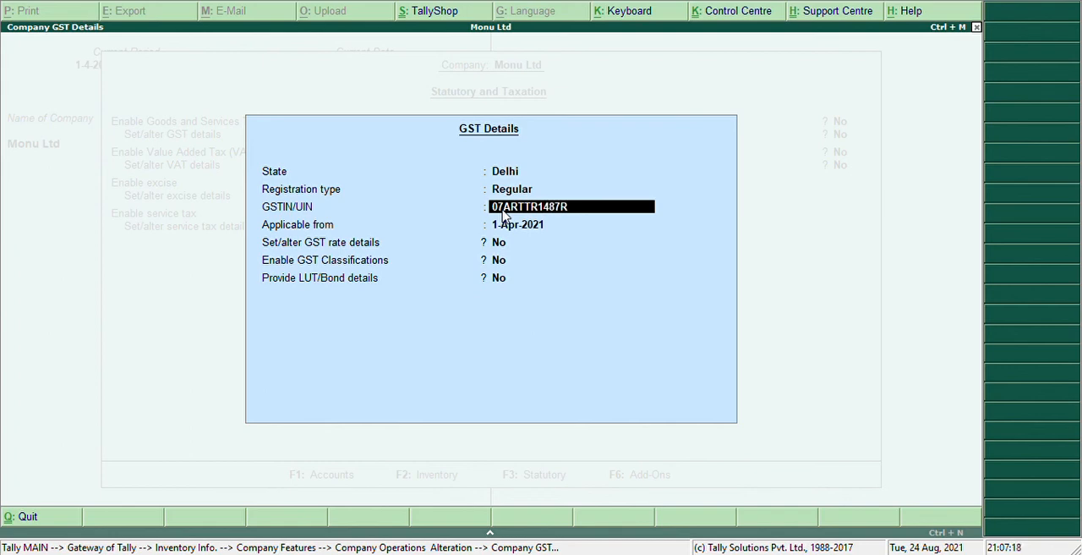
{"action": "type", "text": "1ZU"}
{"action": "key", "text": "Return"}
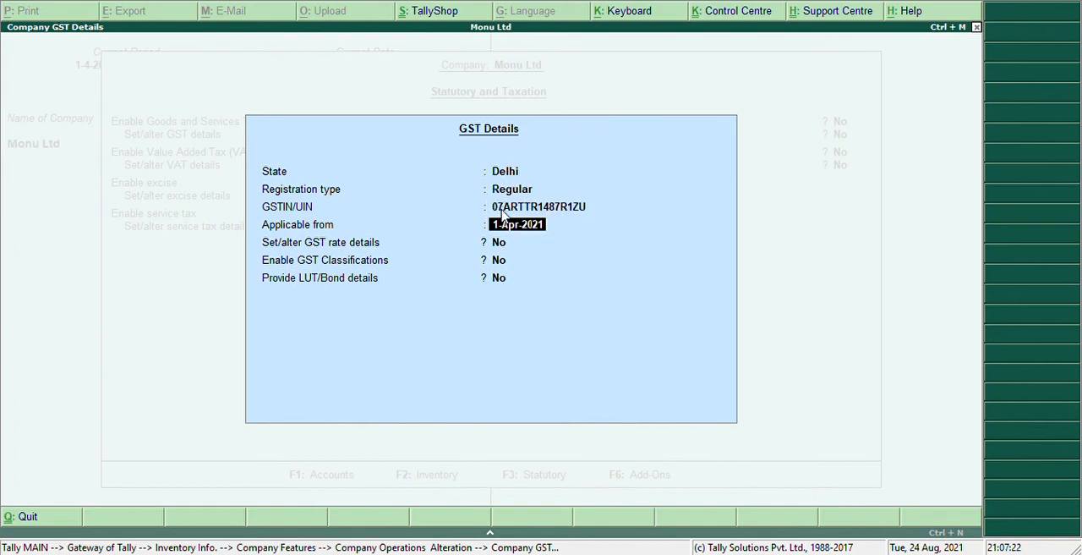
- Keep GST applicable from 1-Apr-2021 and set the GST rate details to Taxable with 12% integrated tax, leaving cess at 0%
{"action": "key", "text": "Return"}
{"action": "type", "text": "ye"}
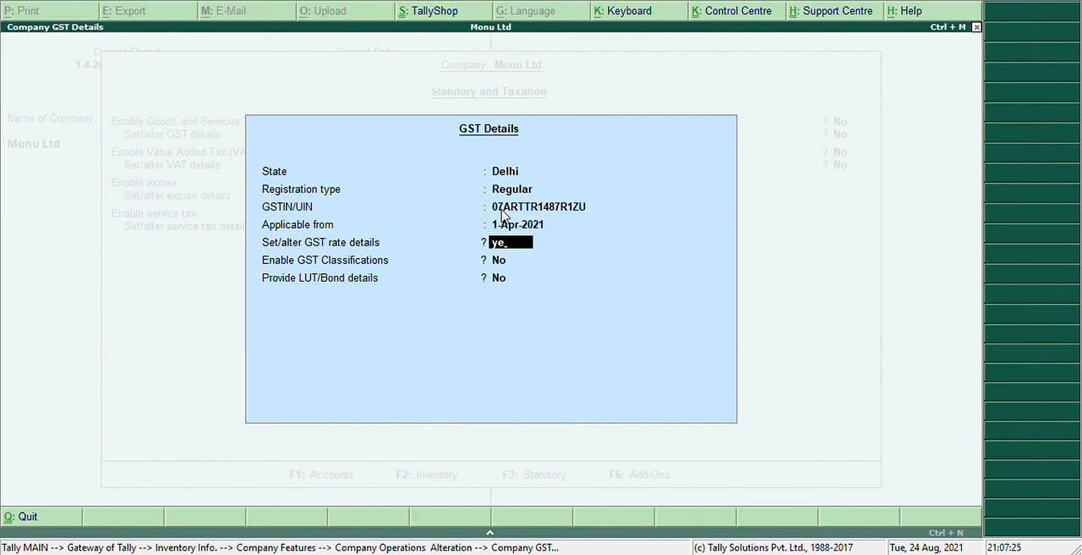
{"action": "key", "text": "Return"}
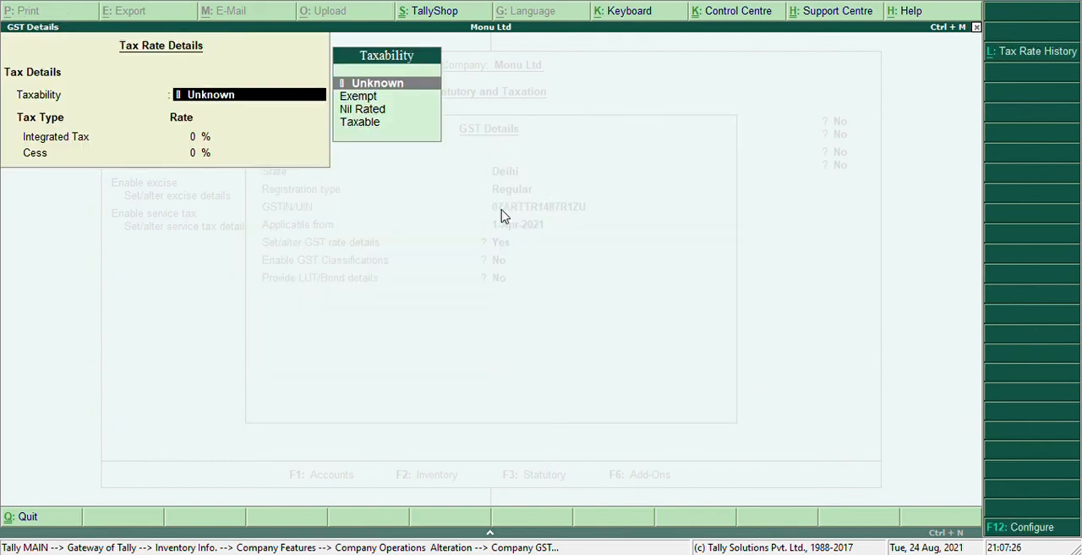
{"action": "key", "text": "Down"}
{"action": "key", "text": "Down"}
{"action": "key", "text": "Down"}
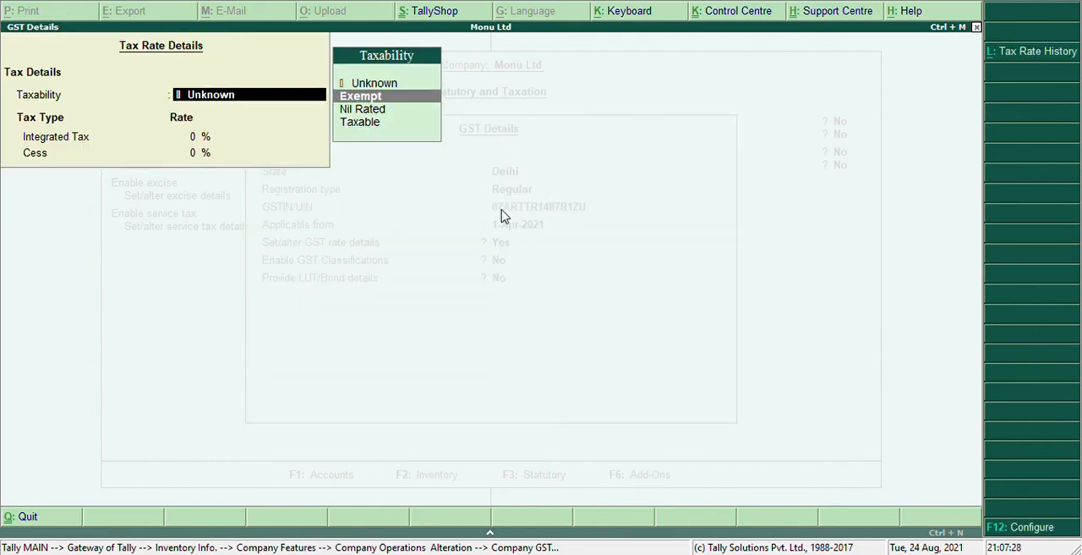
{"action": "key", "text": "Return"}
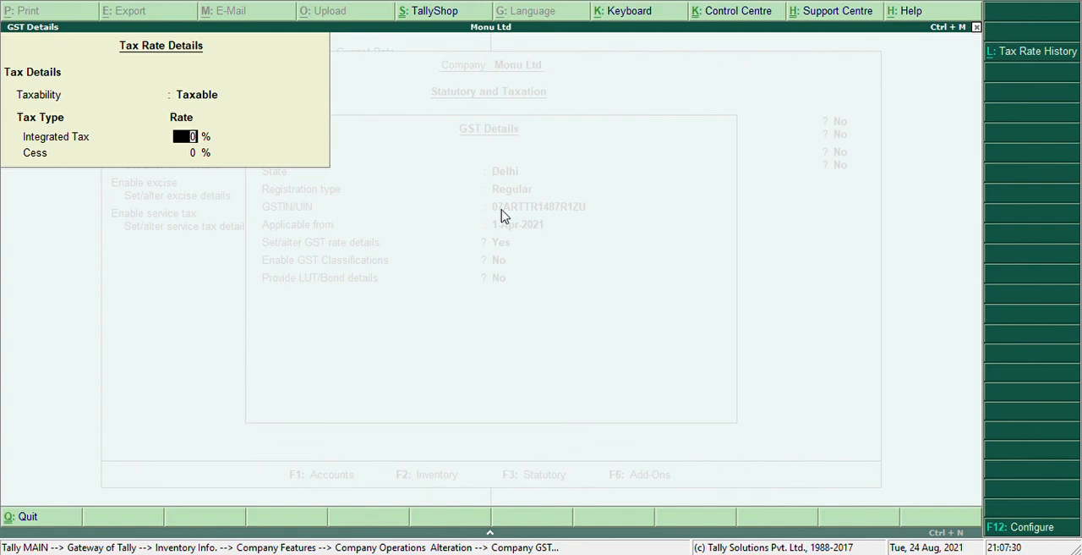
{"action": "type", "text": "12"}
{"action": "key", "text": "Return"}
{"action": "key", "text": "Return"}
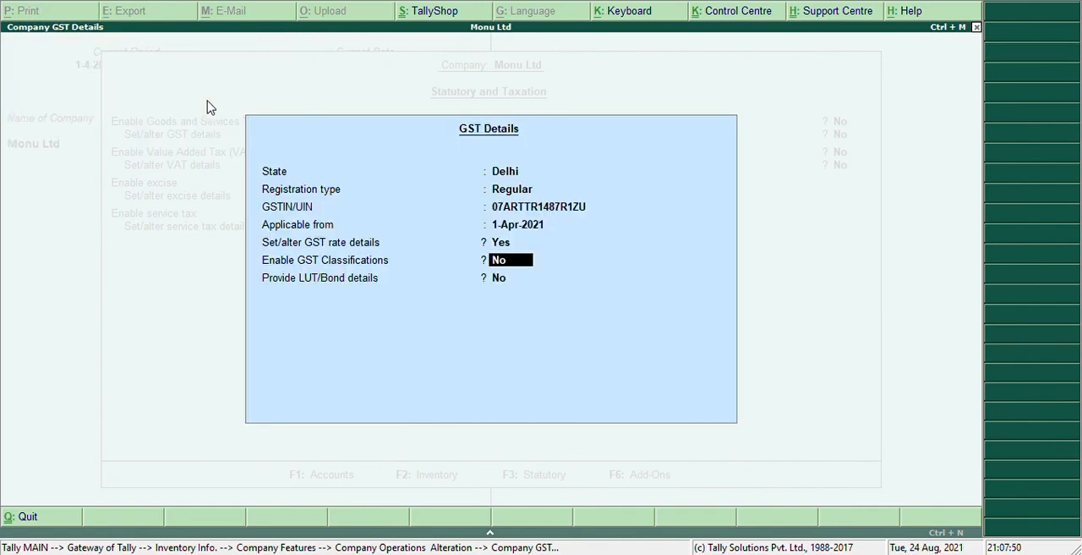
- Enable GST classifications, keep LUT/Bond details at No and accept the GST details
{"action": "type", "text": "yes"}
{"action": "key", "text": "Return"}
{"action": "key", "text": "Return"}
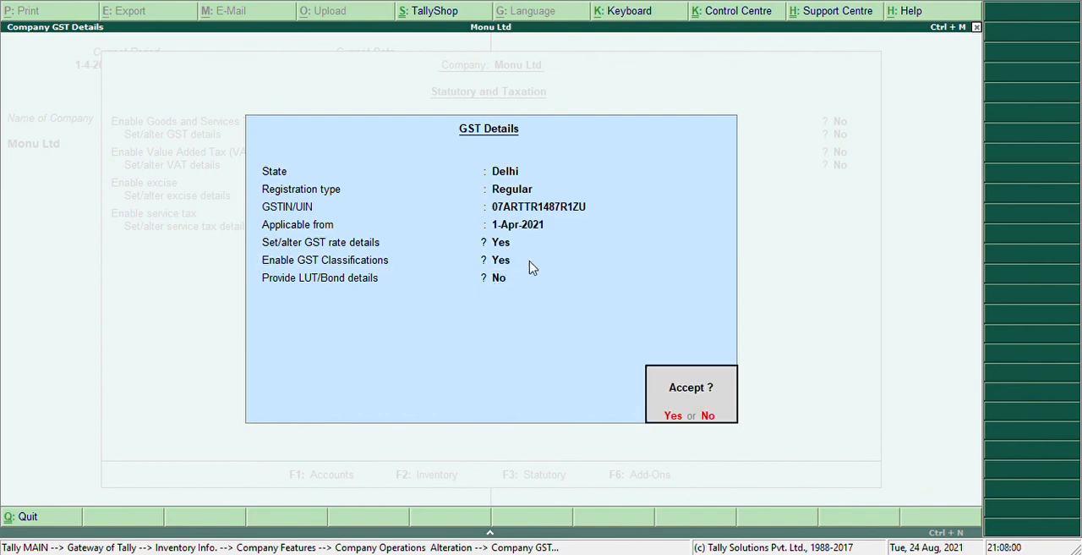
{"action": "key", "text": "Return"}
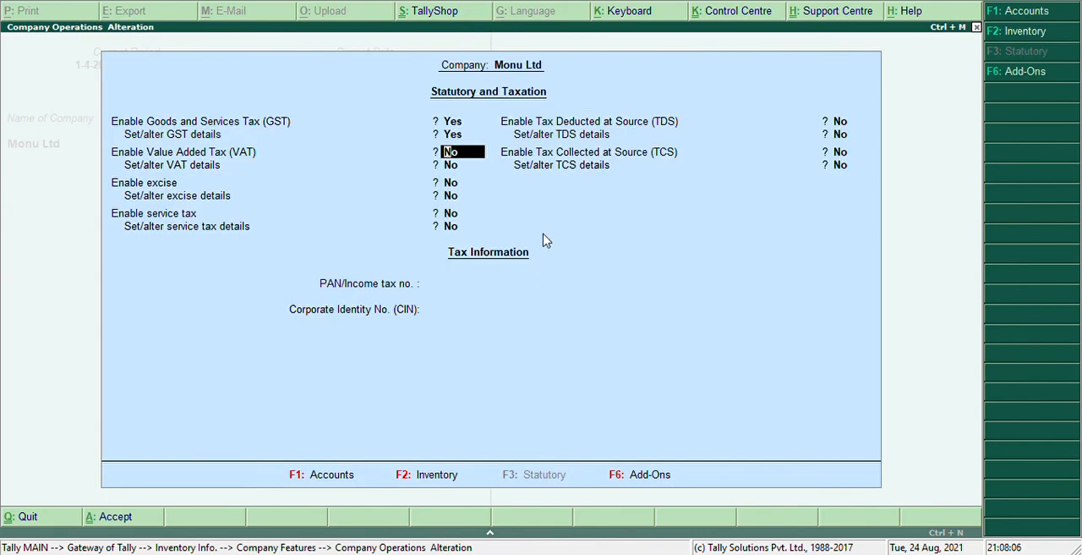
- Keep the remaining taxes disabled and PAN and CIN blank, accept the statutory features and return to Inventory Info
{"action": "key", "text": "Return"}
{"action": "key", "text": "Return"}
{"action": "key", "text": "Return"}
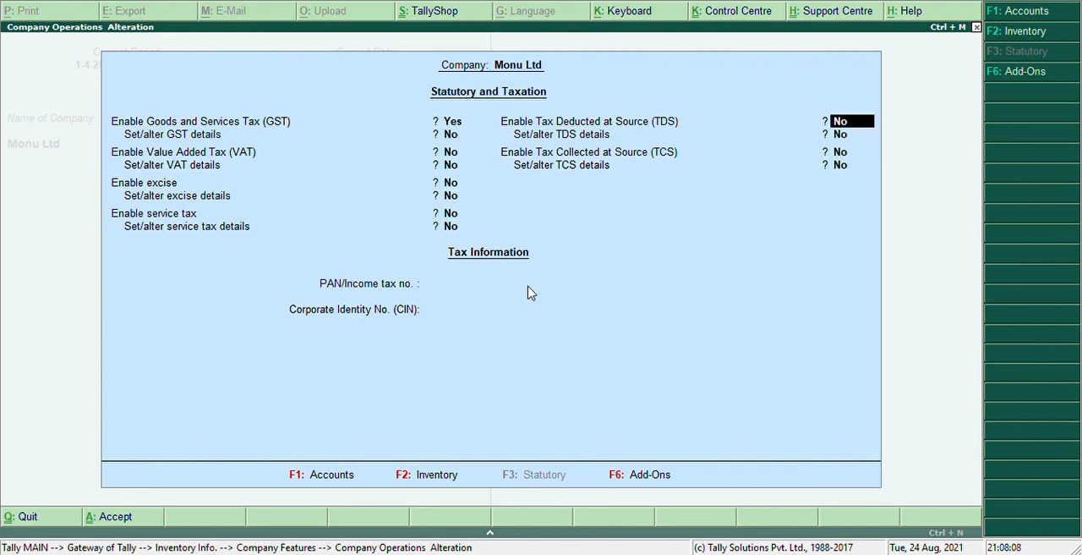
{"action": "key", "text": "Return"}
{"action": "key", "text": "Return"}
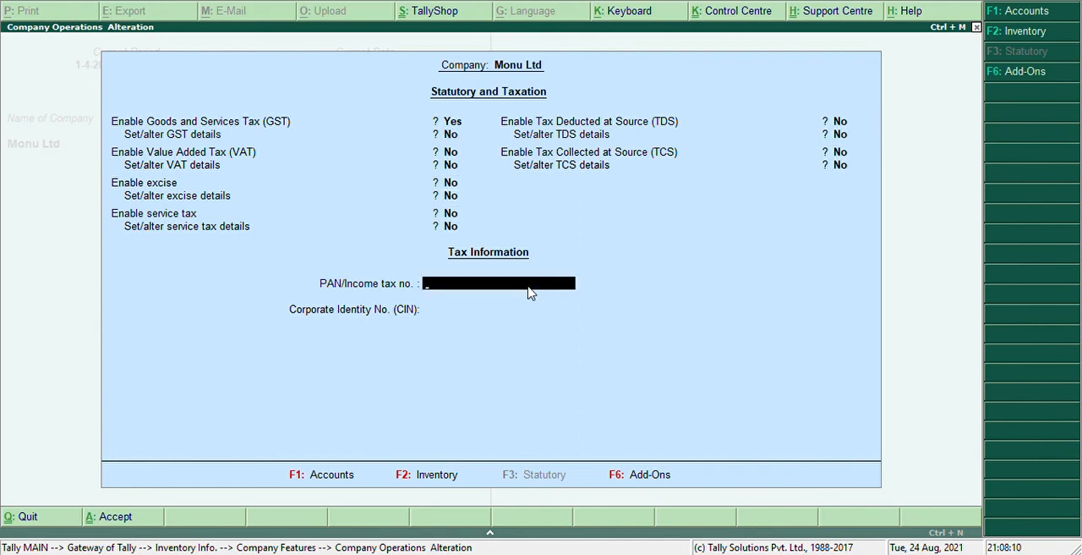
{"action": "key", "text": "Return"}
{"action": "key", "text": "Return"}
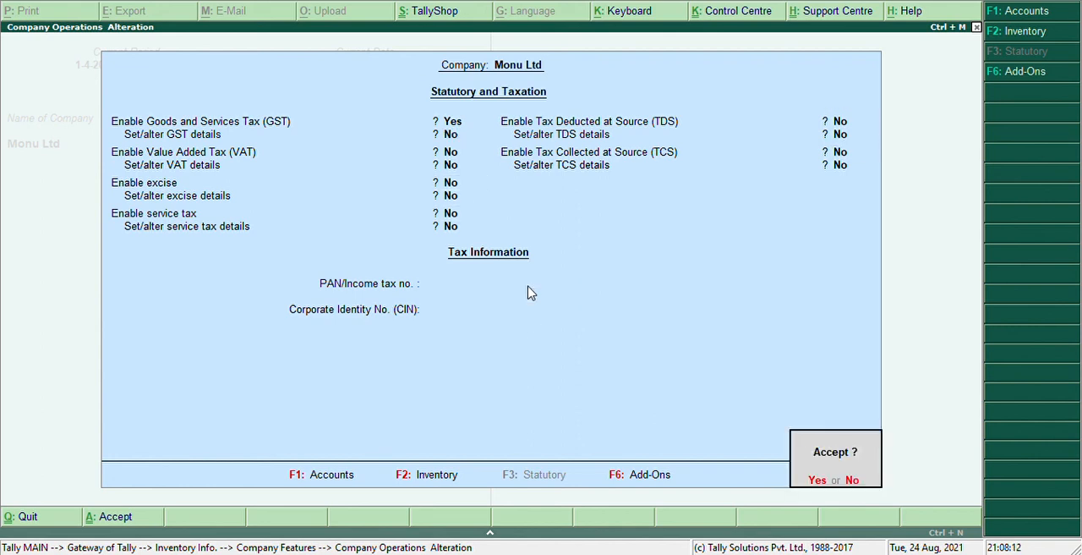
{"action": "key", "text": "Return"}
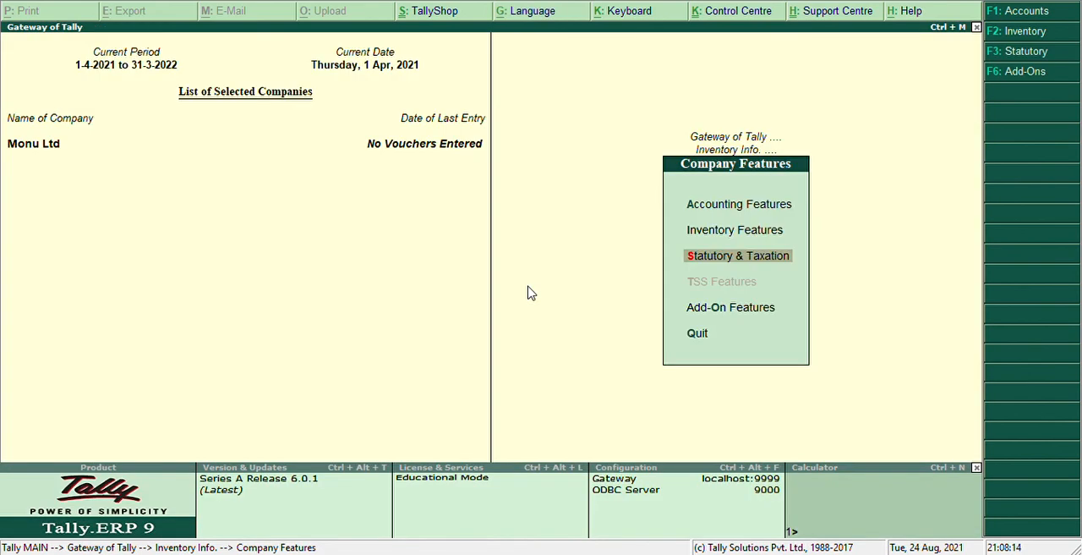
{"action": "key", "text": "Escape"}
{"action": "key", "text": "Escape"}
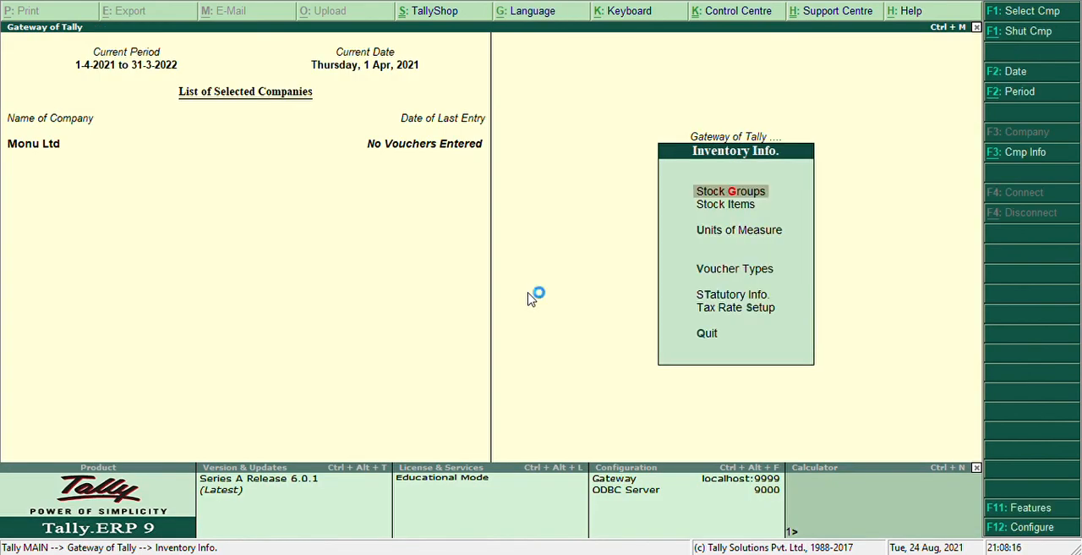